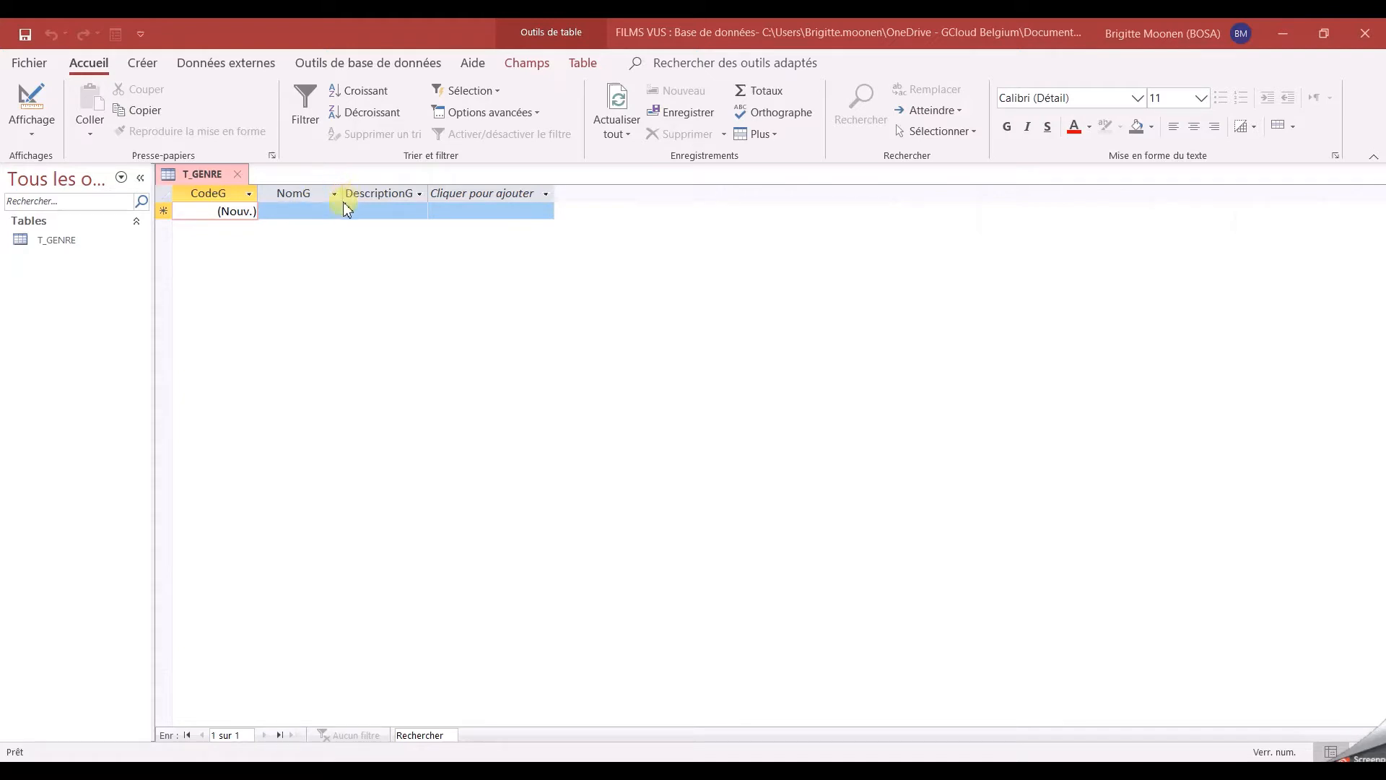
- Widen the NomG and DescriptionG columns of the T_GENRE datasheet and make its rows slightly taller
click(371, 195)
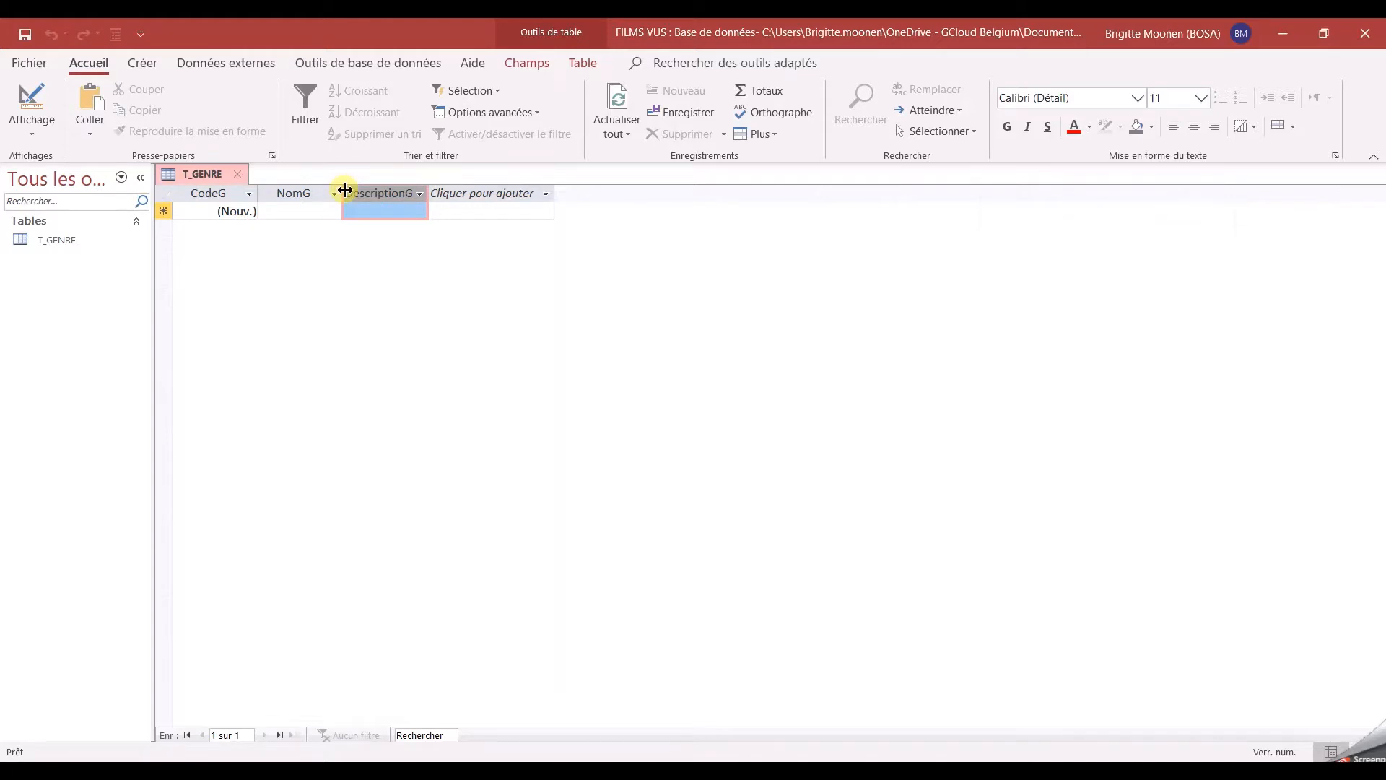
drag(344, 189, 525, 192)
click(633, 195)
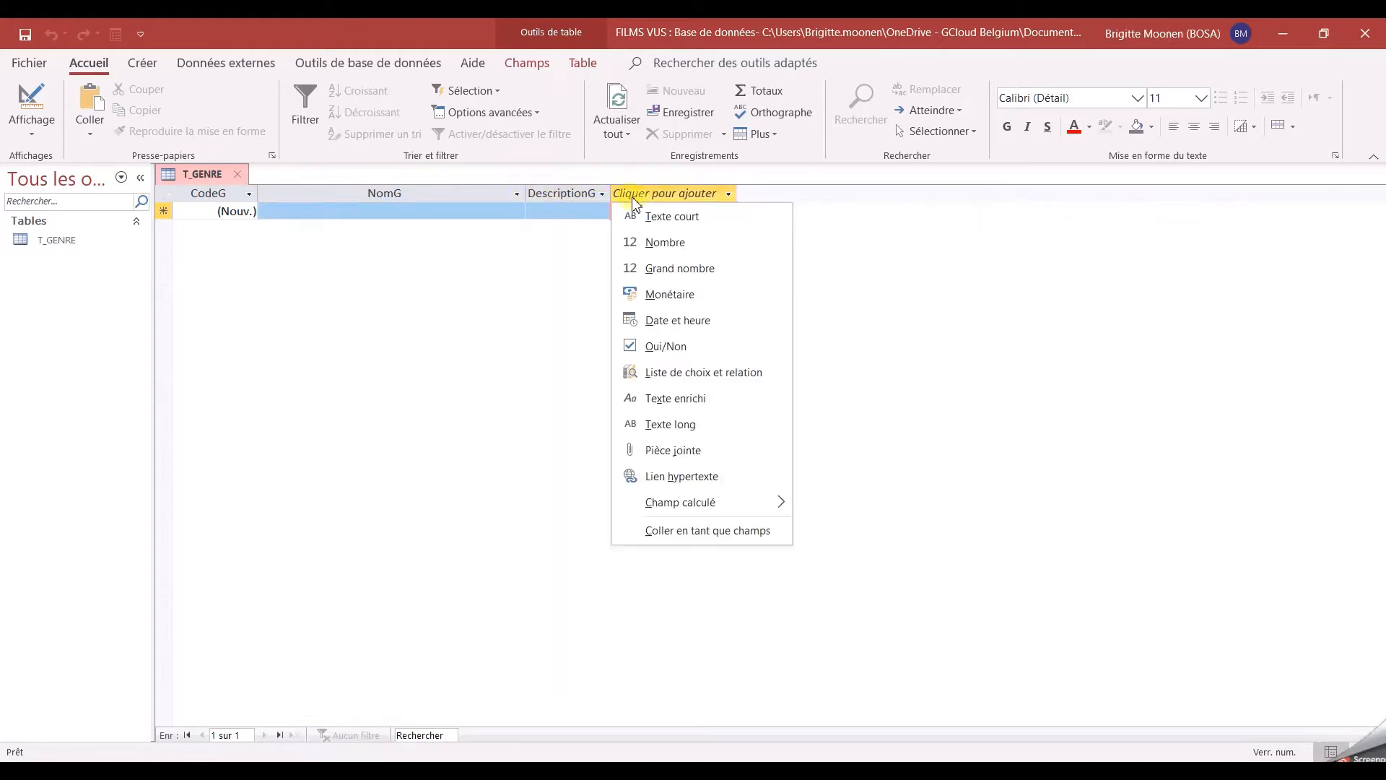
click(612, 194)
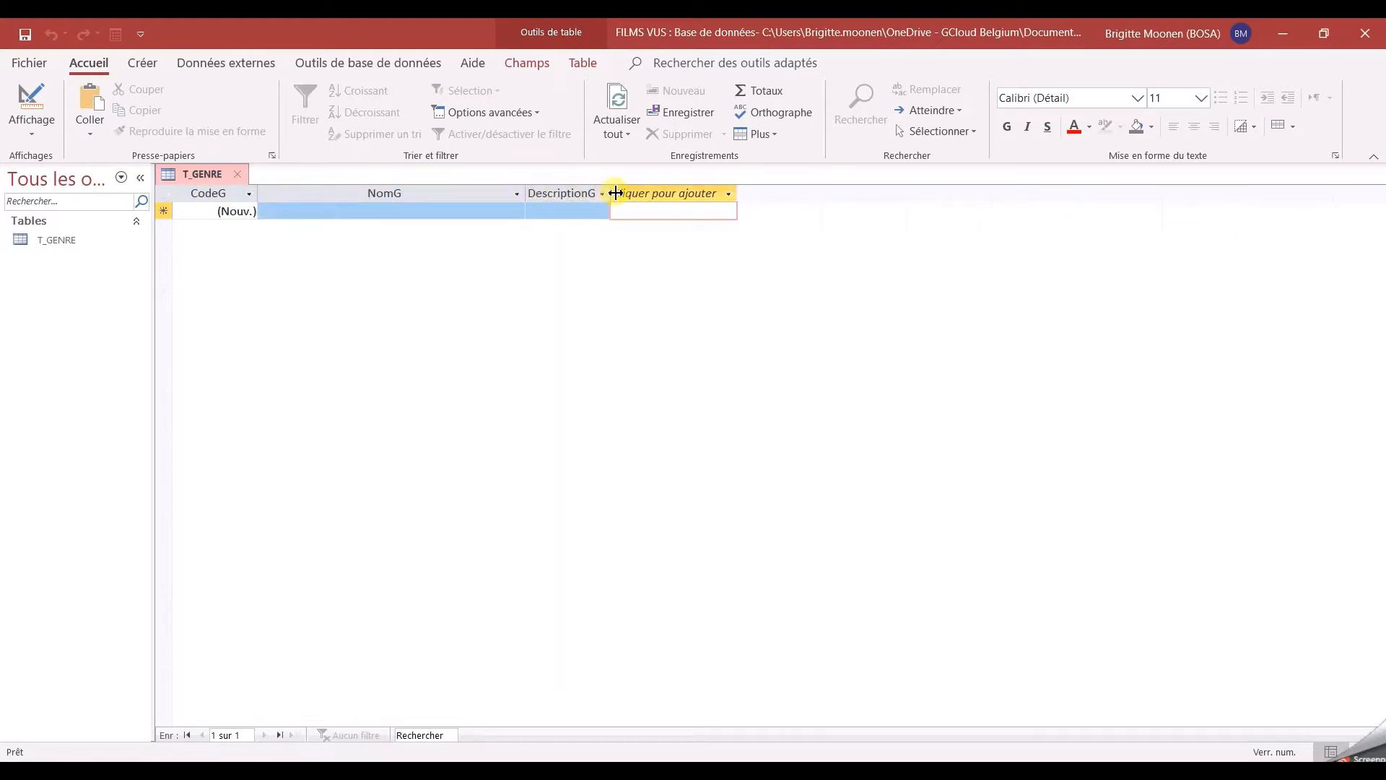
drag(615, 194, 690, 193)
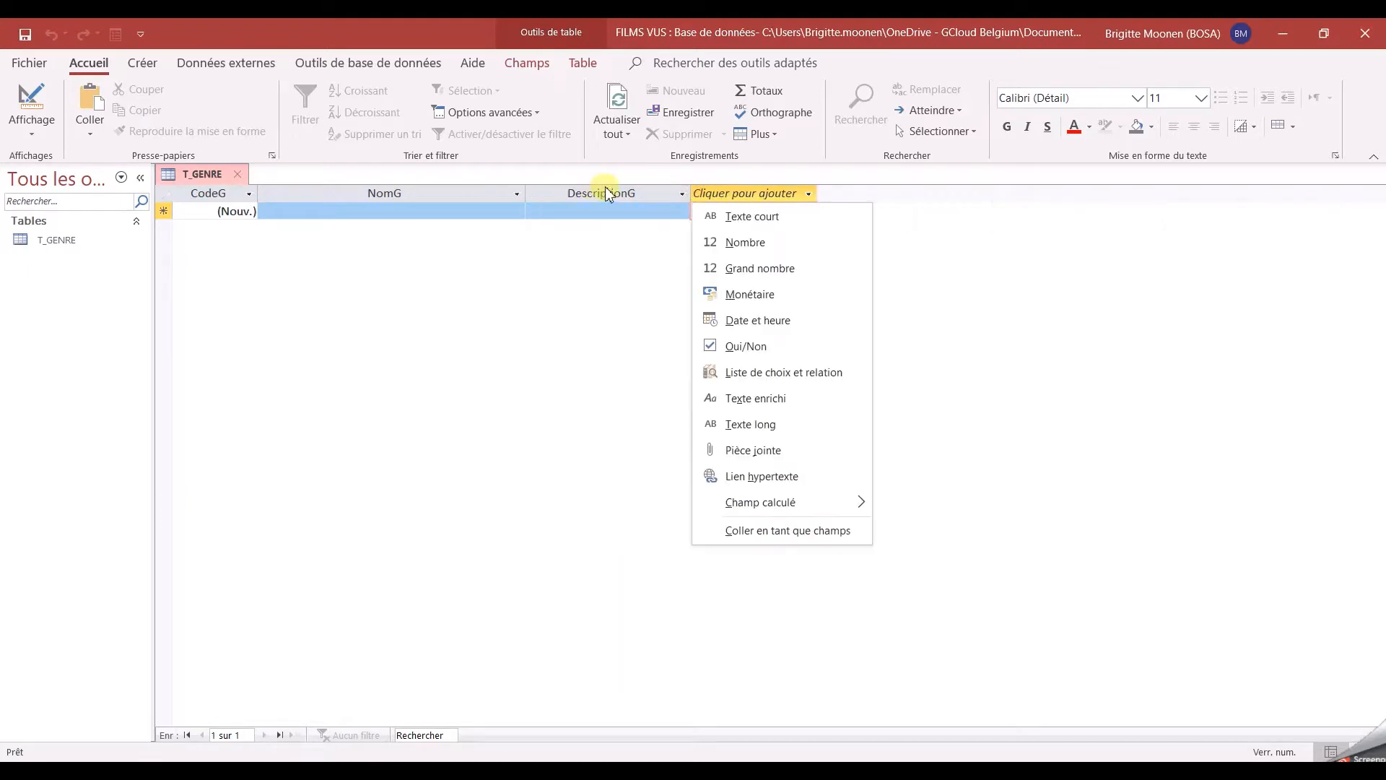
click(698, 194)
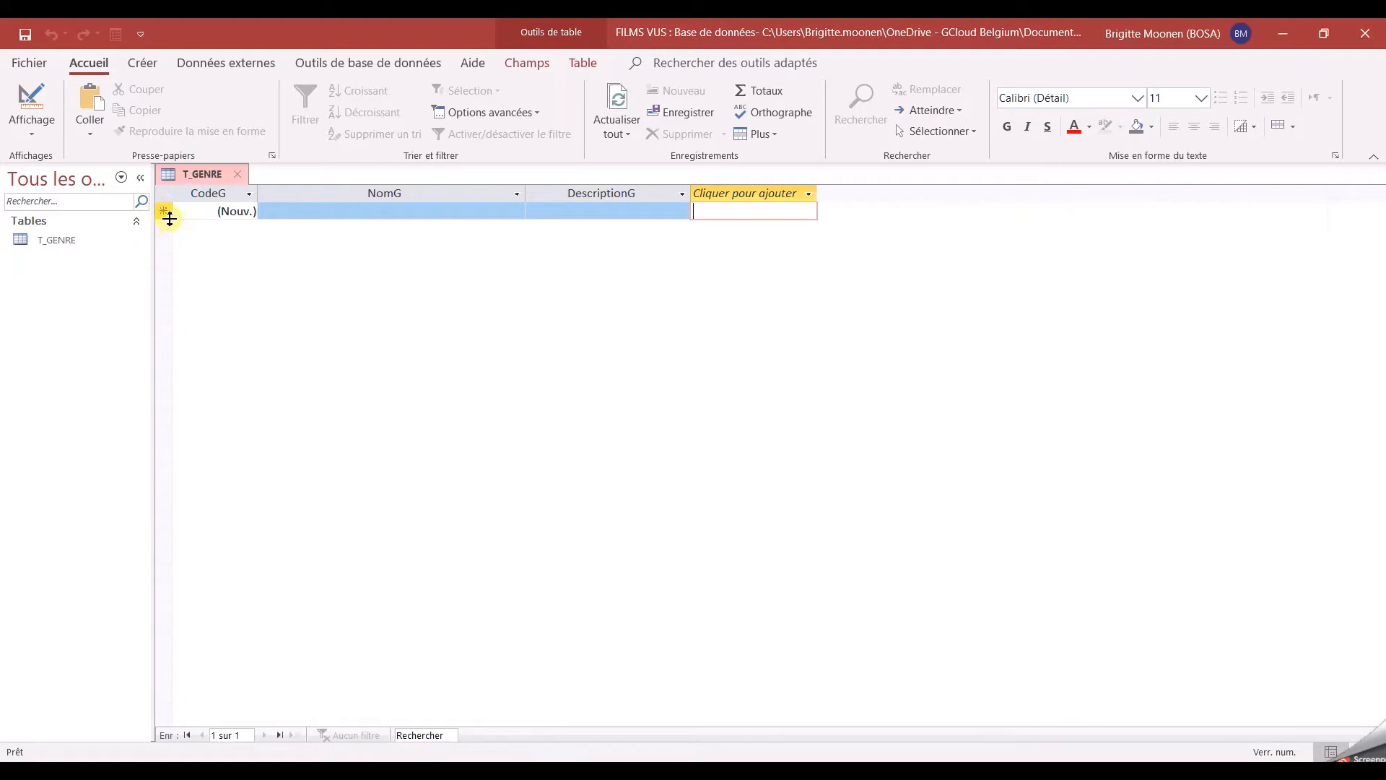
drag(168, 219, 172, 239)
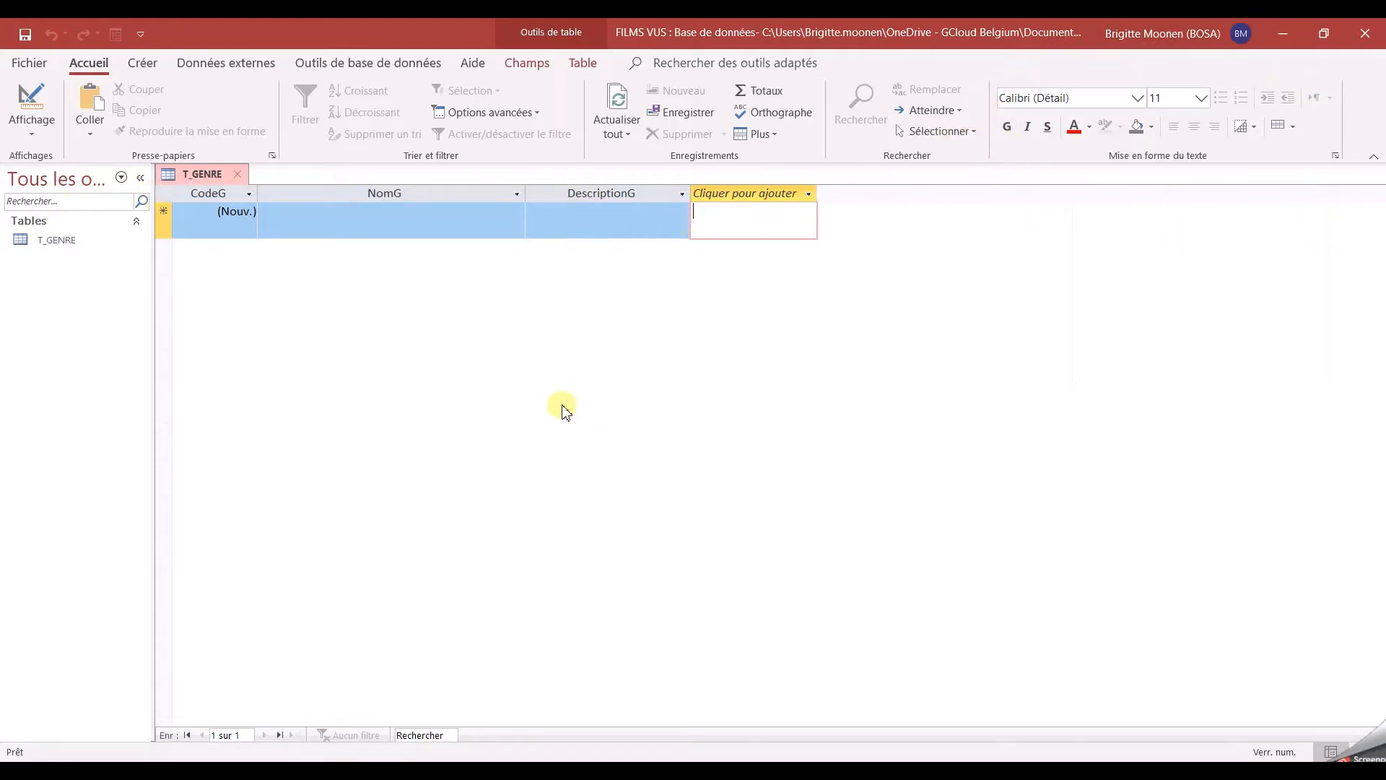
drag(164, 239, 164, 224)
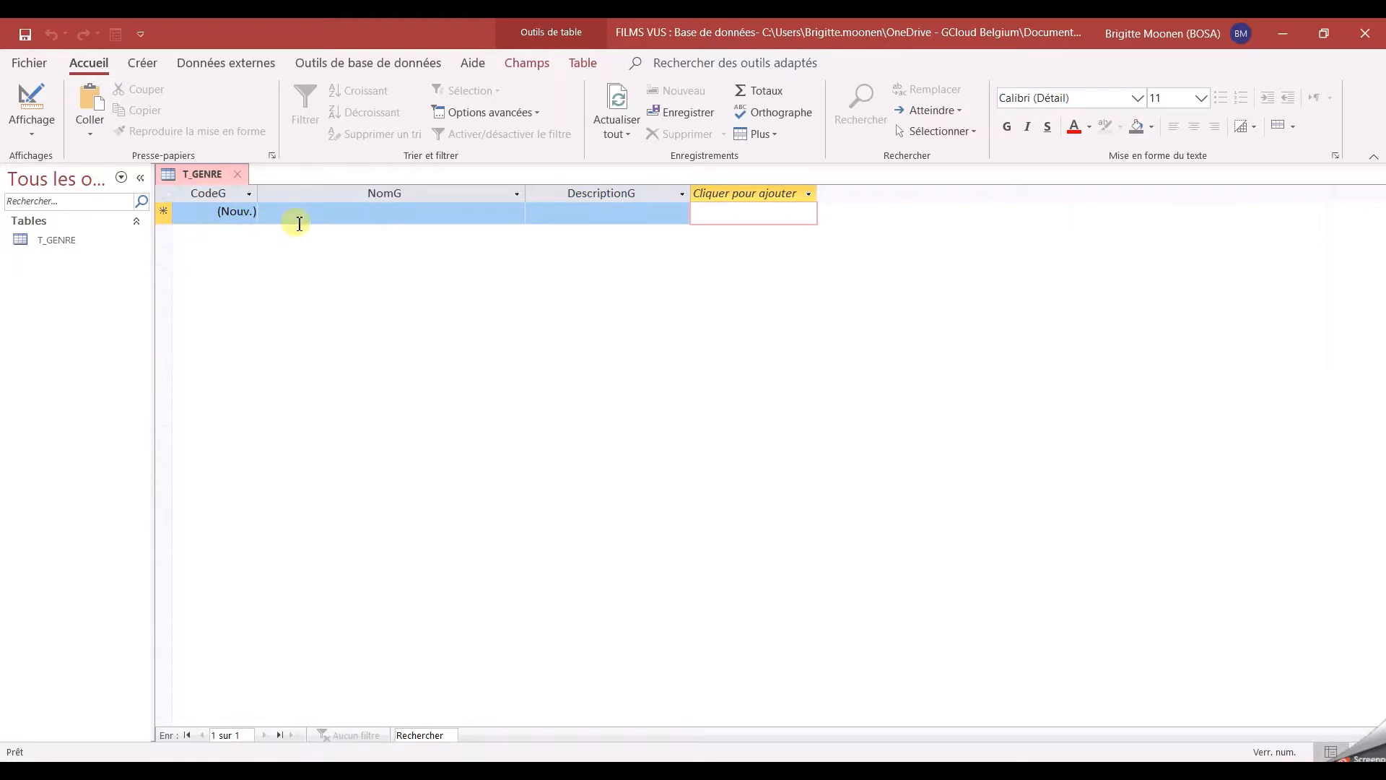
- Show T_GENRE in Design view and examine the Indexé property of the CodeG primary key field
click(26, 102)
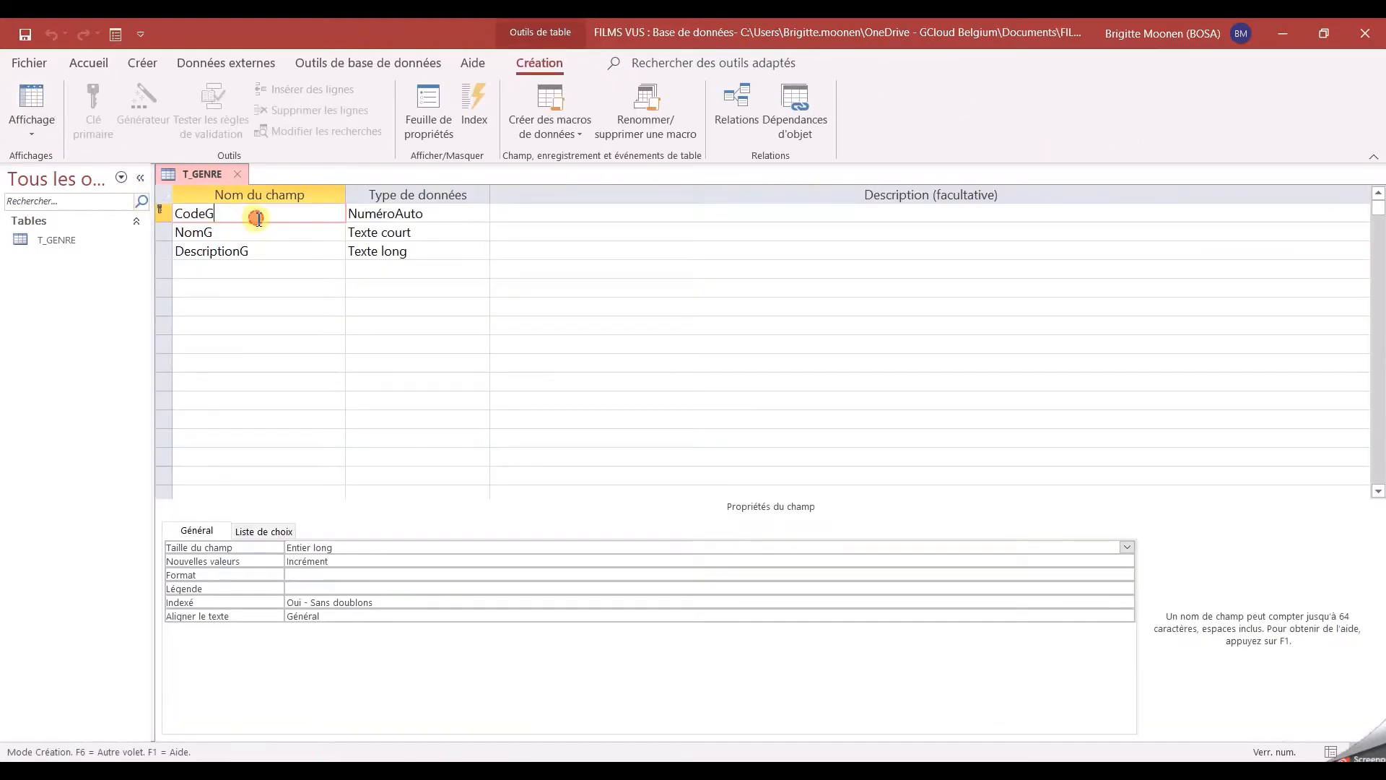
click(258, 218)
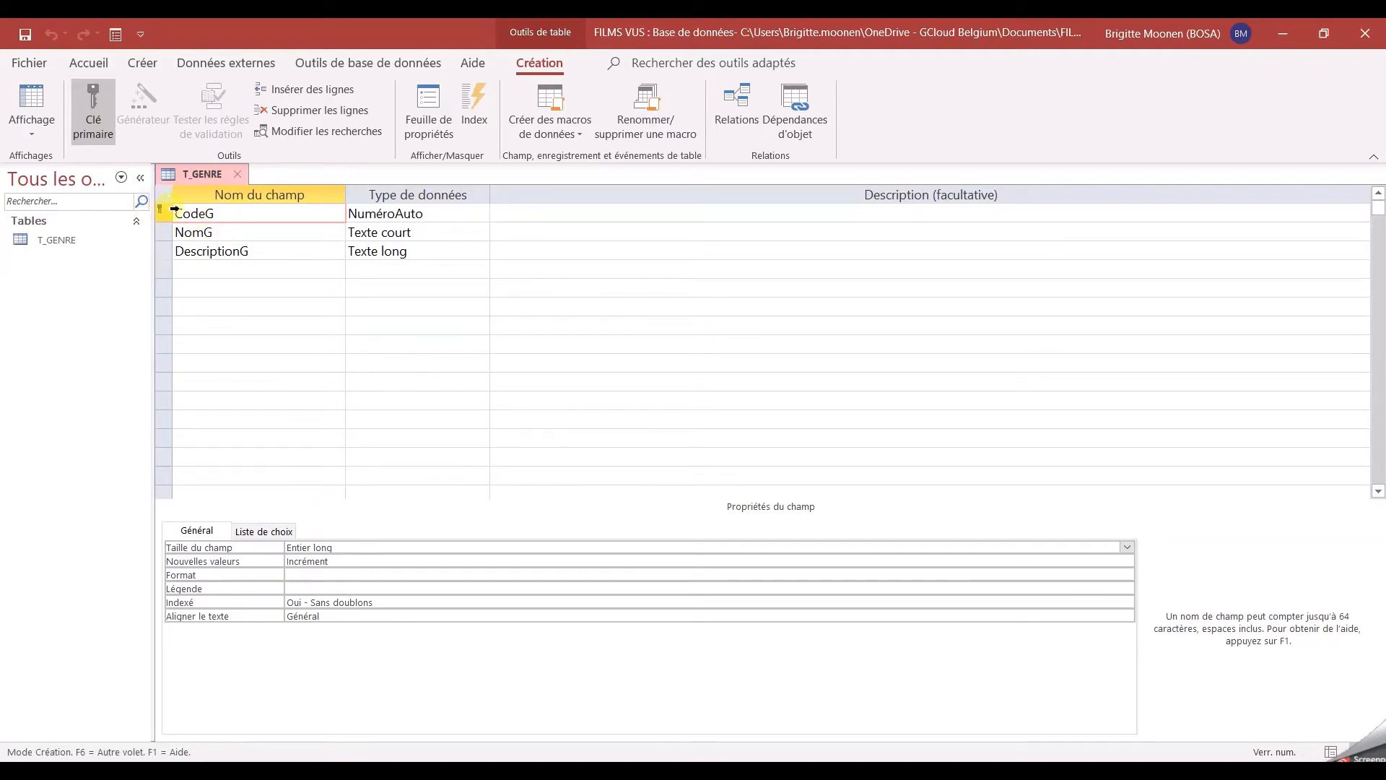
click(399, 604)
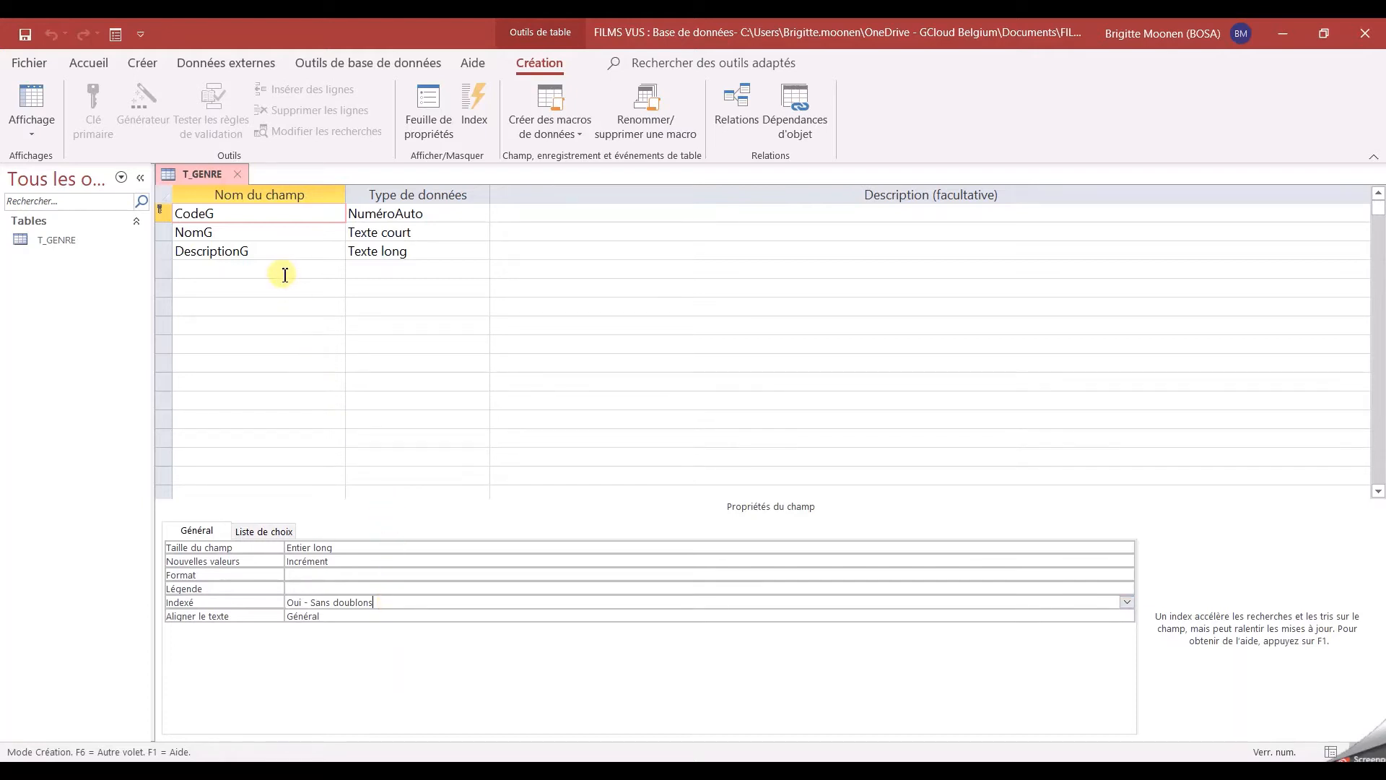
- Set the NomG field's Indexé property to "Oui - Sans doublons", saving the table on the return to Datasheet view
click(260, 231)
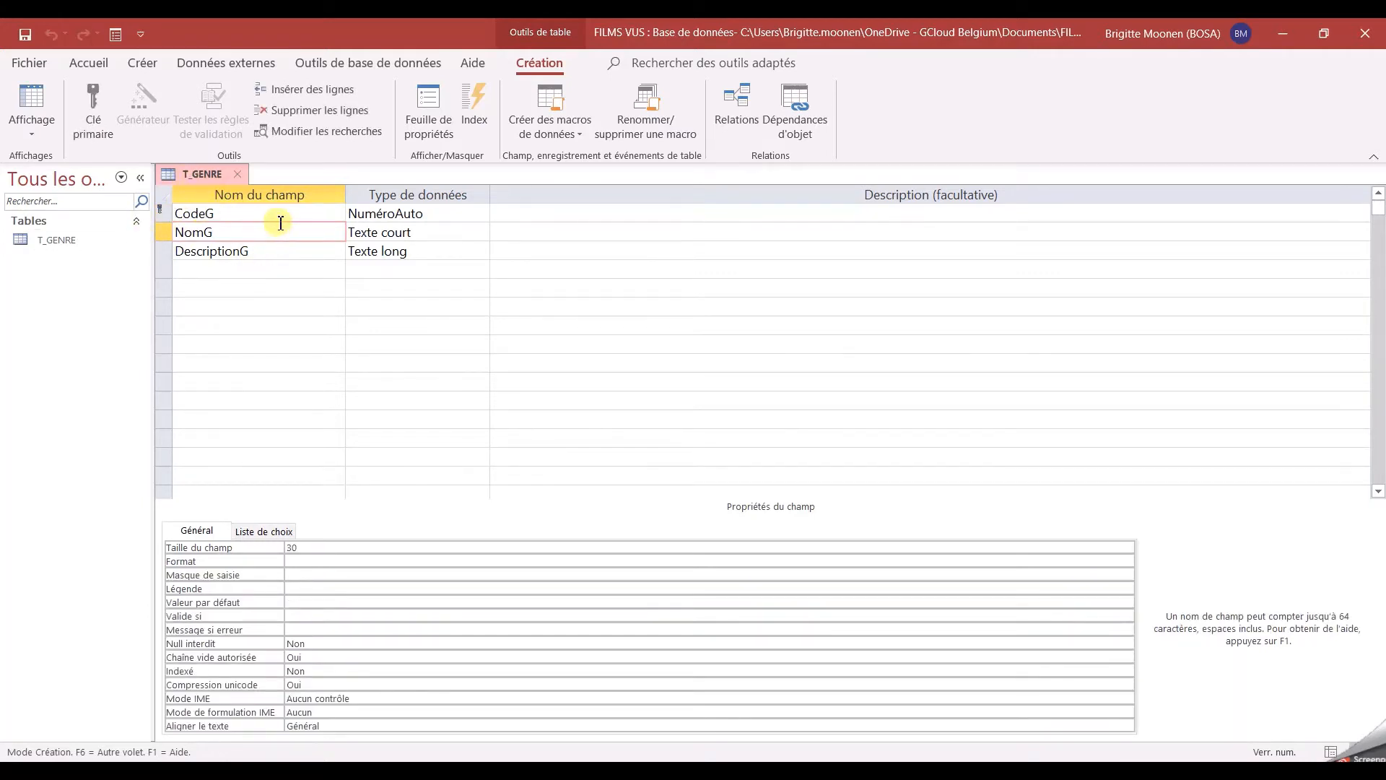
click(348, 674)
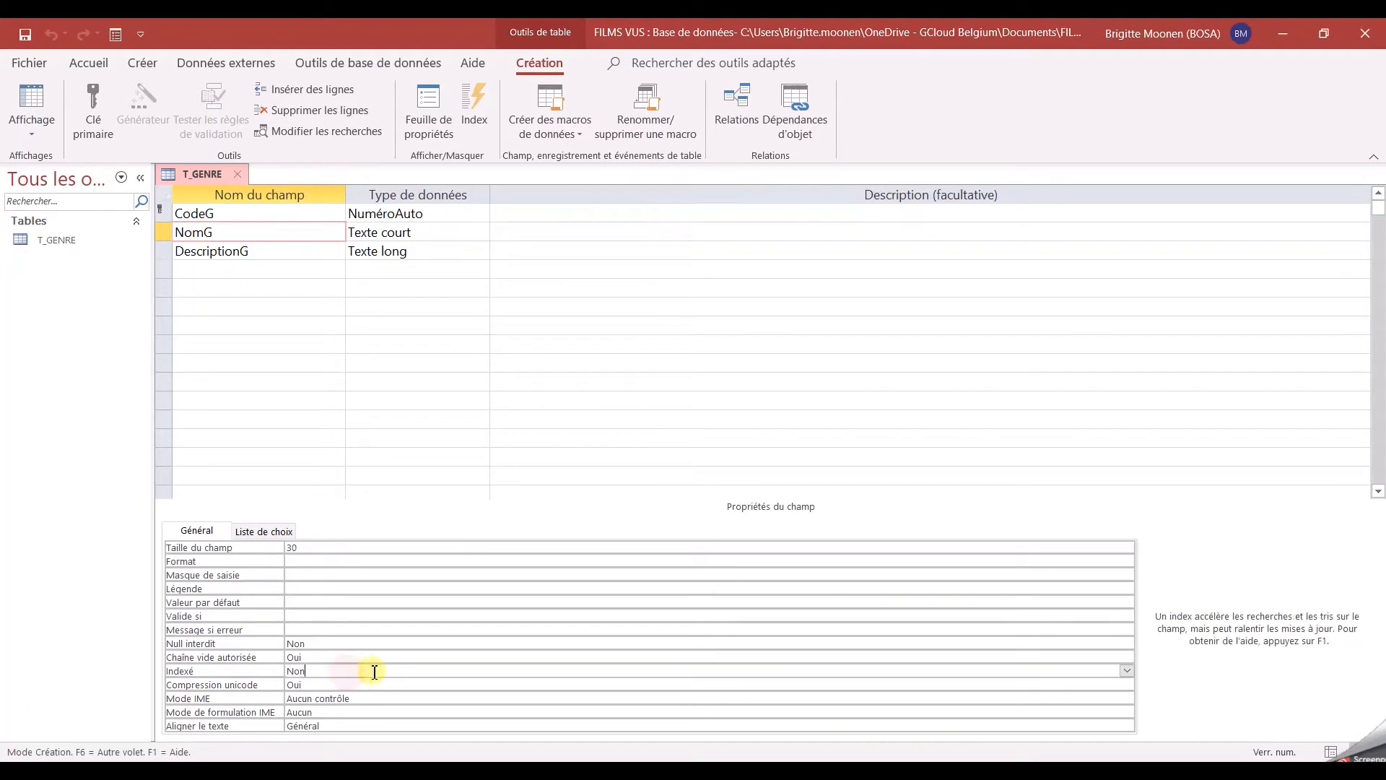
click(1128, 671)
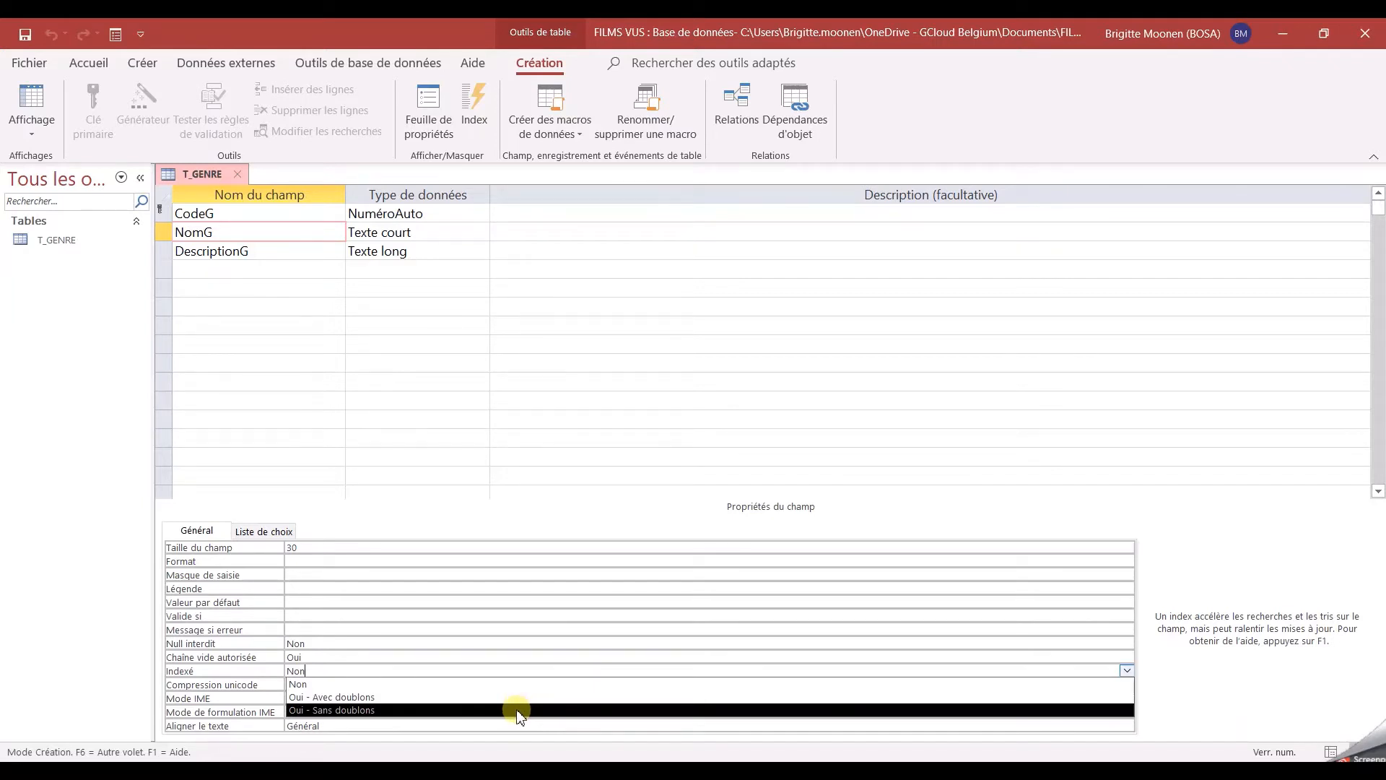
click(516, 710)
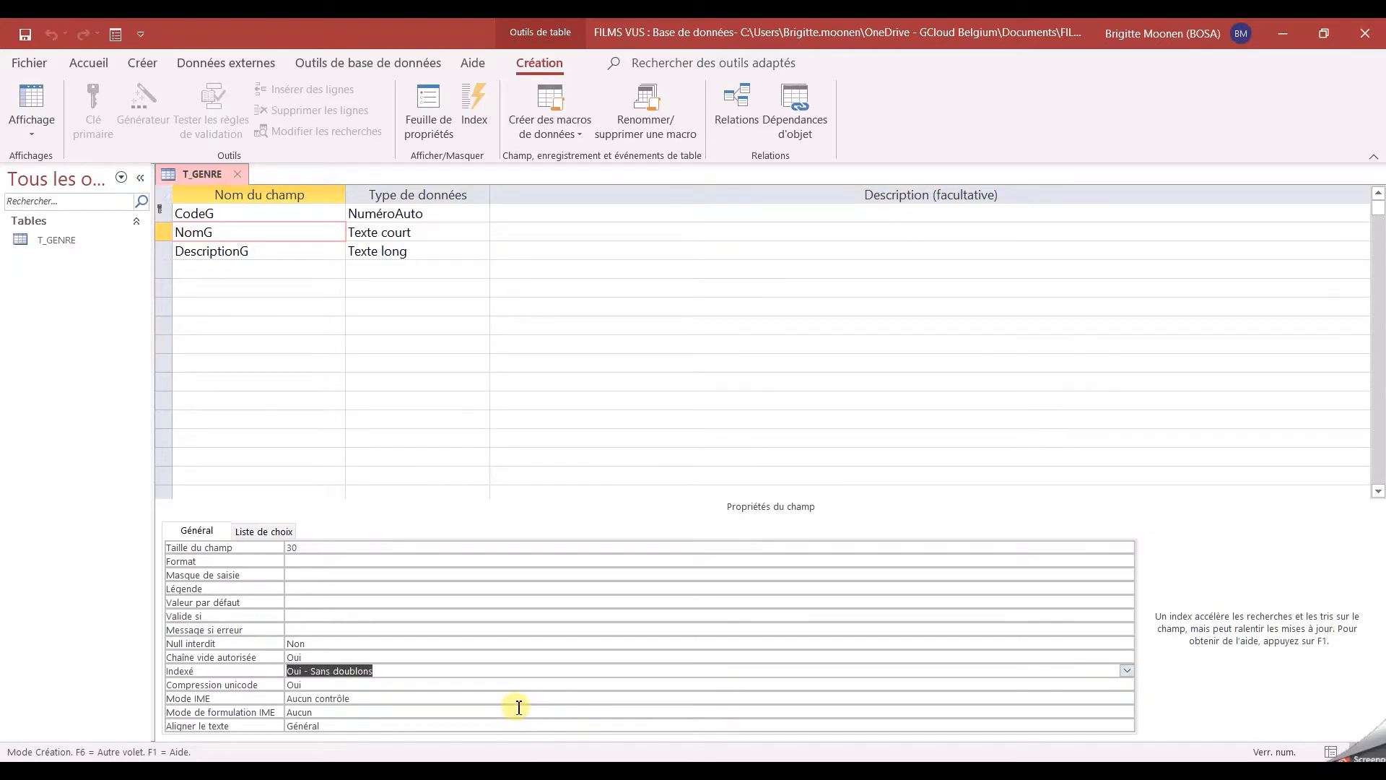
click(38, 99)
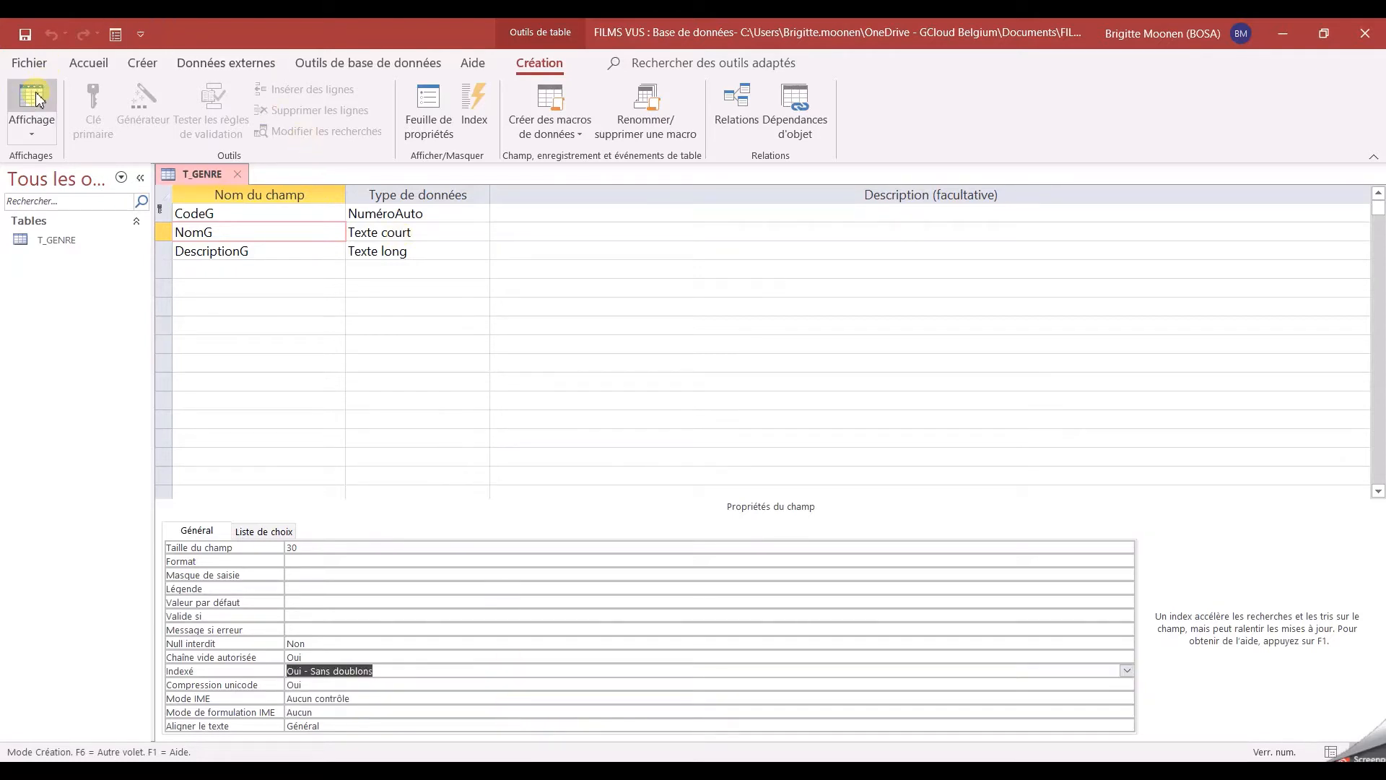
click(650, 462)
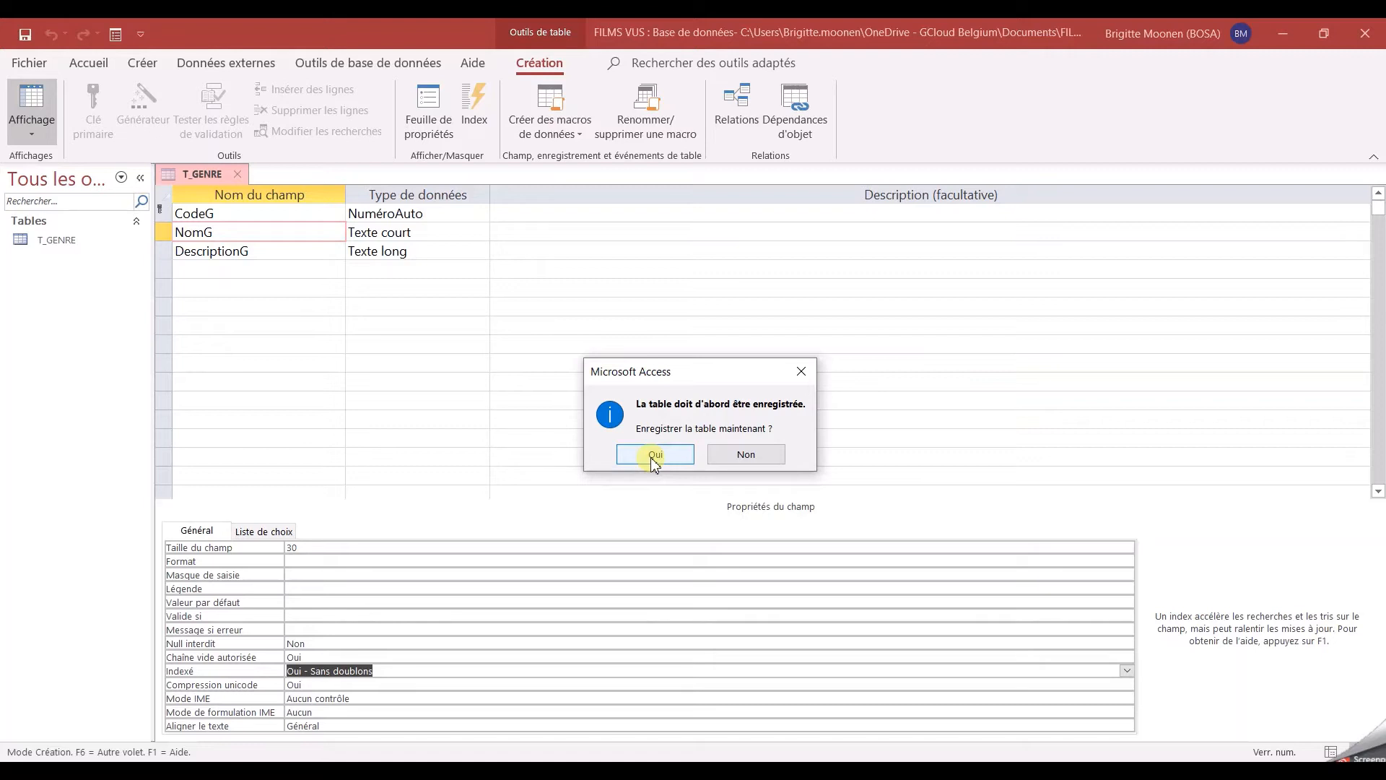
click(651, 457)
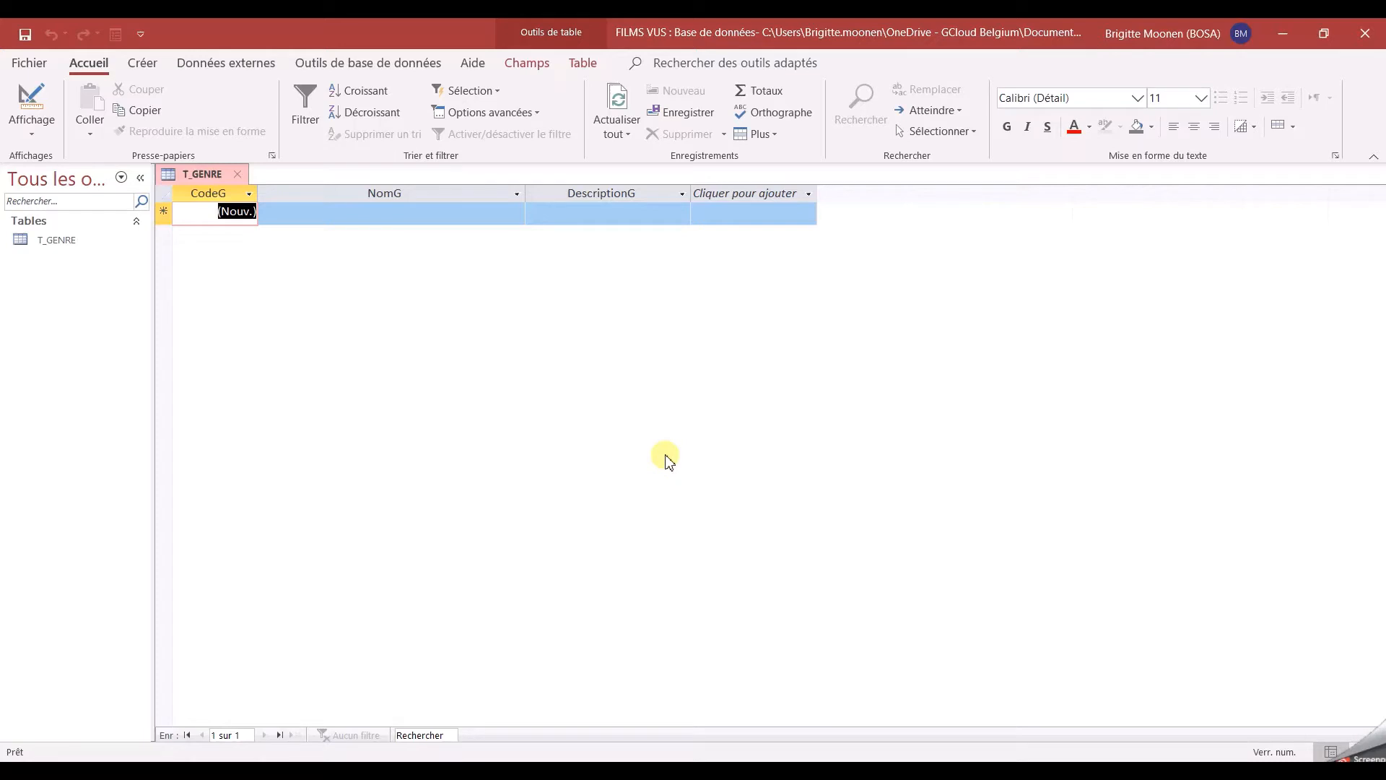
- Add a record with NomG "Drame" and DescriptionG "Bla bla..."
click(368, 214)
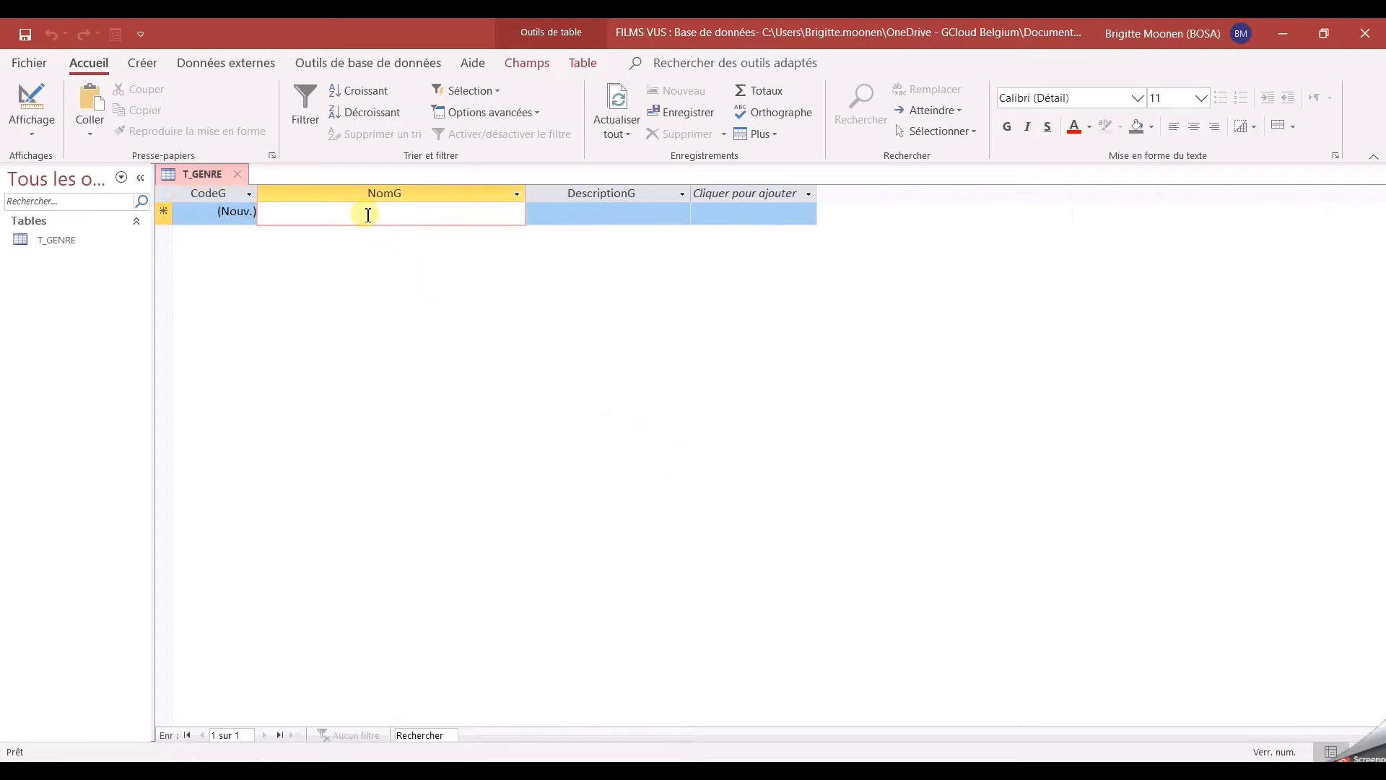
text(Drame)
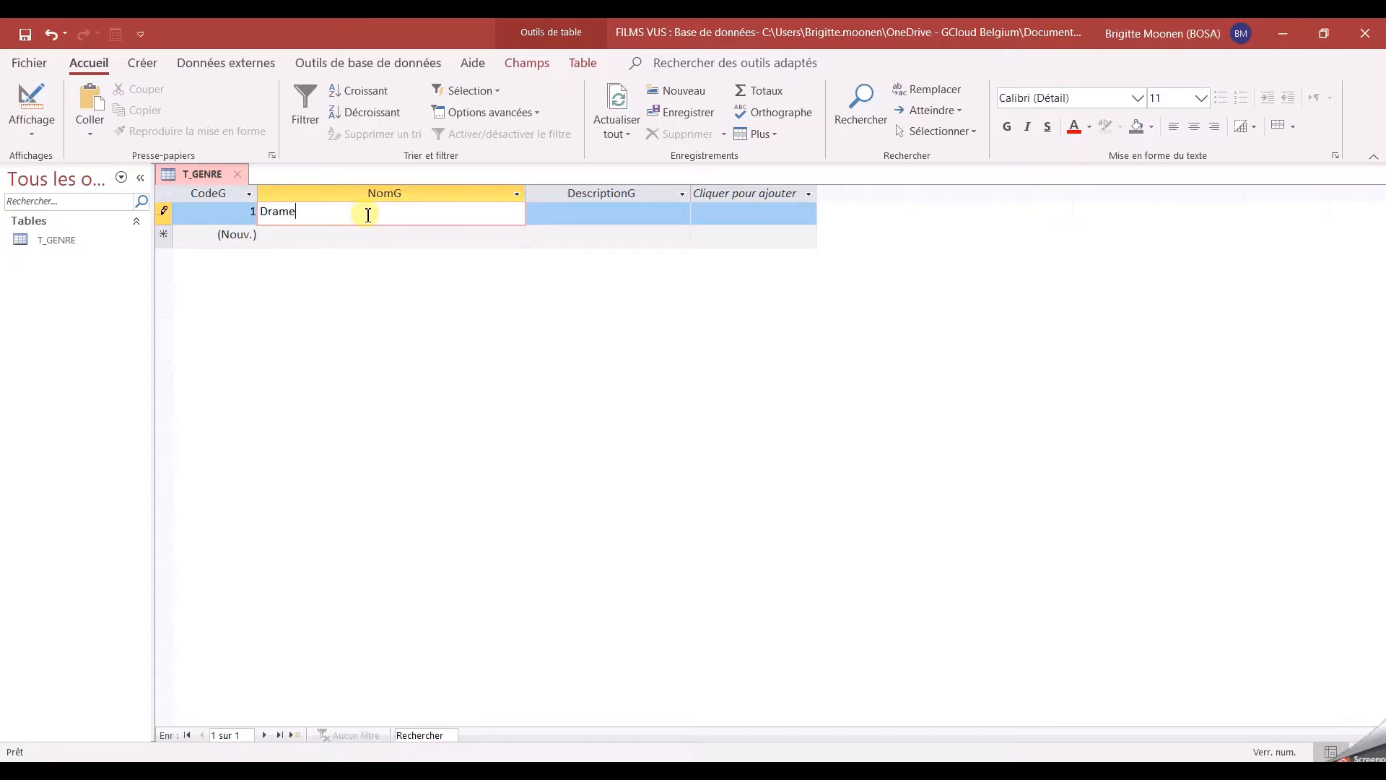
key(Tab)
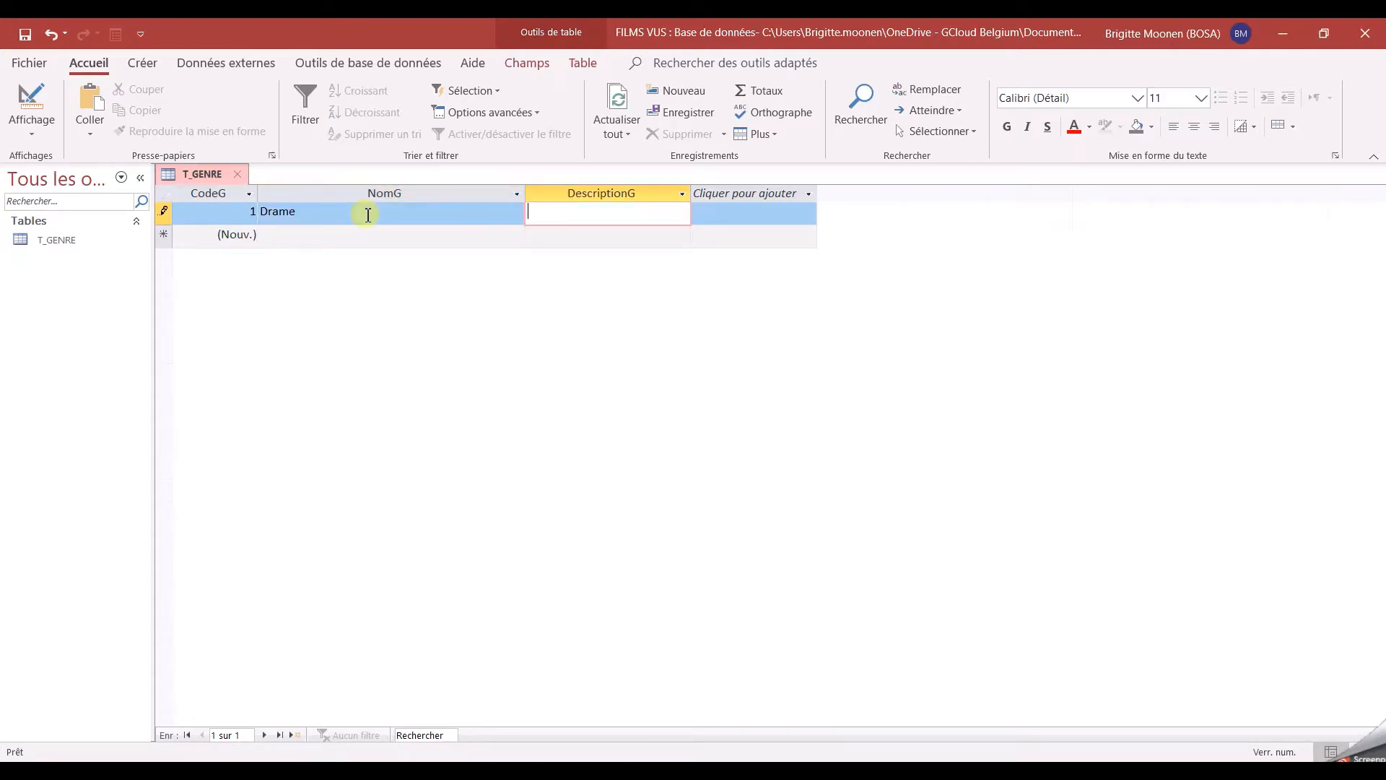
text(Bla bla...)
key(Tab)
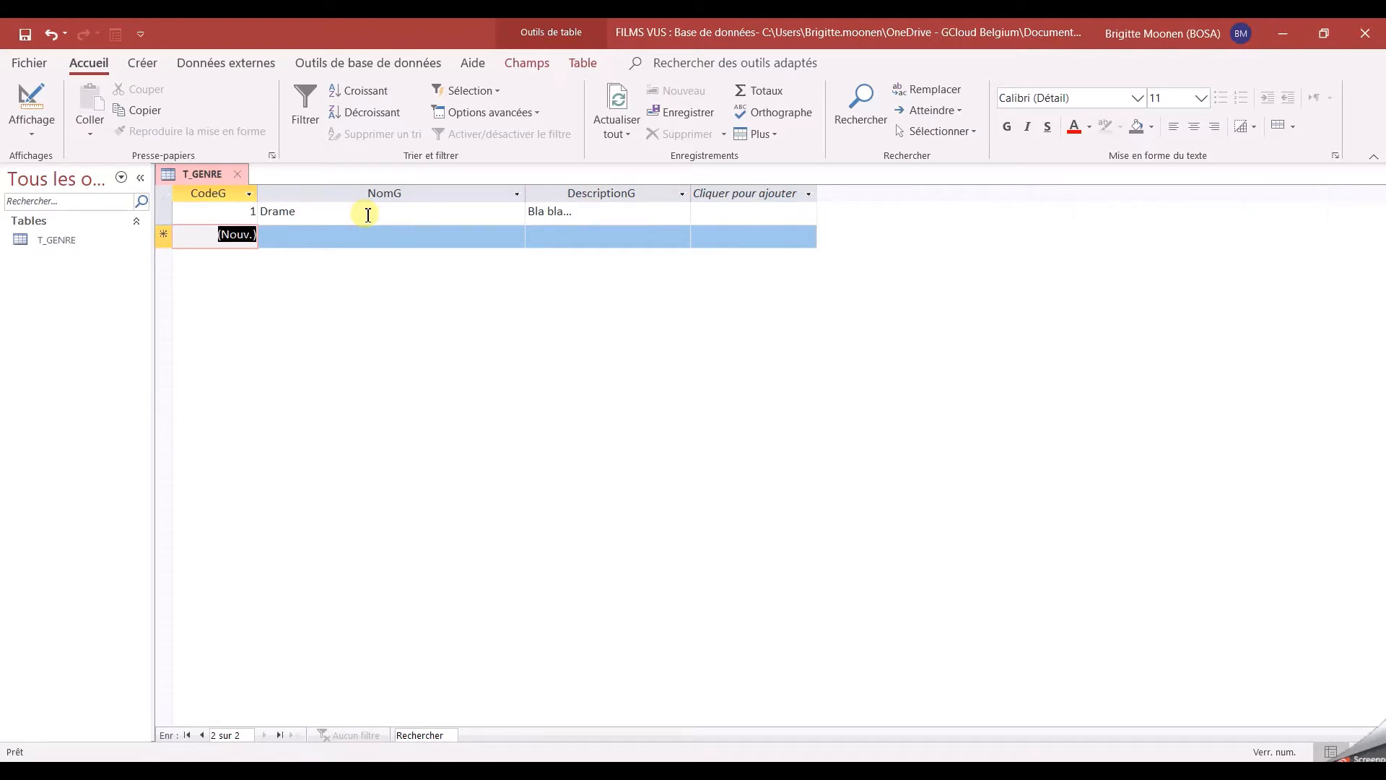
- Add a second record with NomG left empty and DescriptionG "Bdhfsd fhsdjkhfjsdhfjkhfsdhf"
key(Tab)
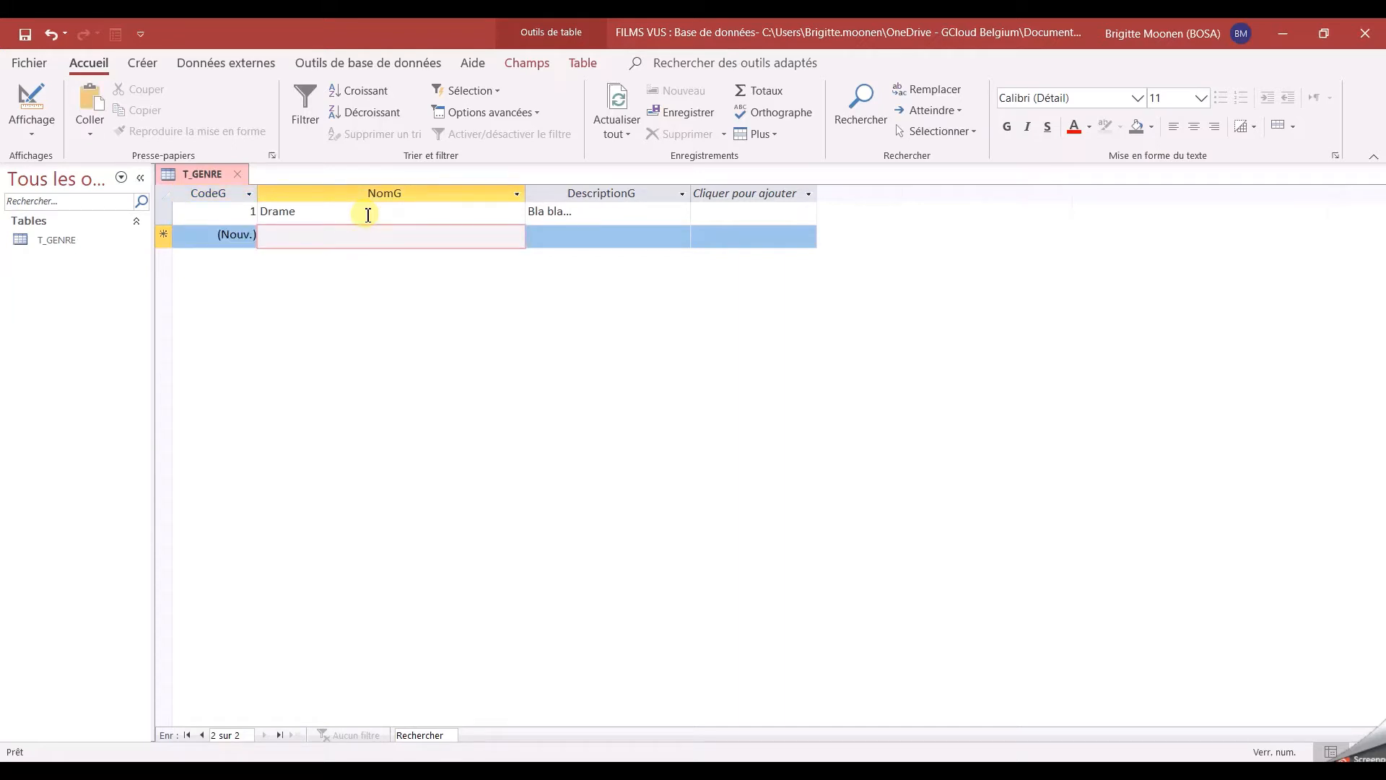
key(Tab)
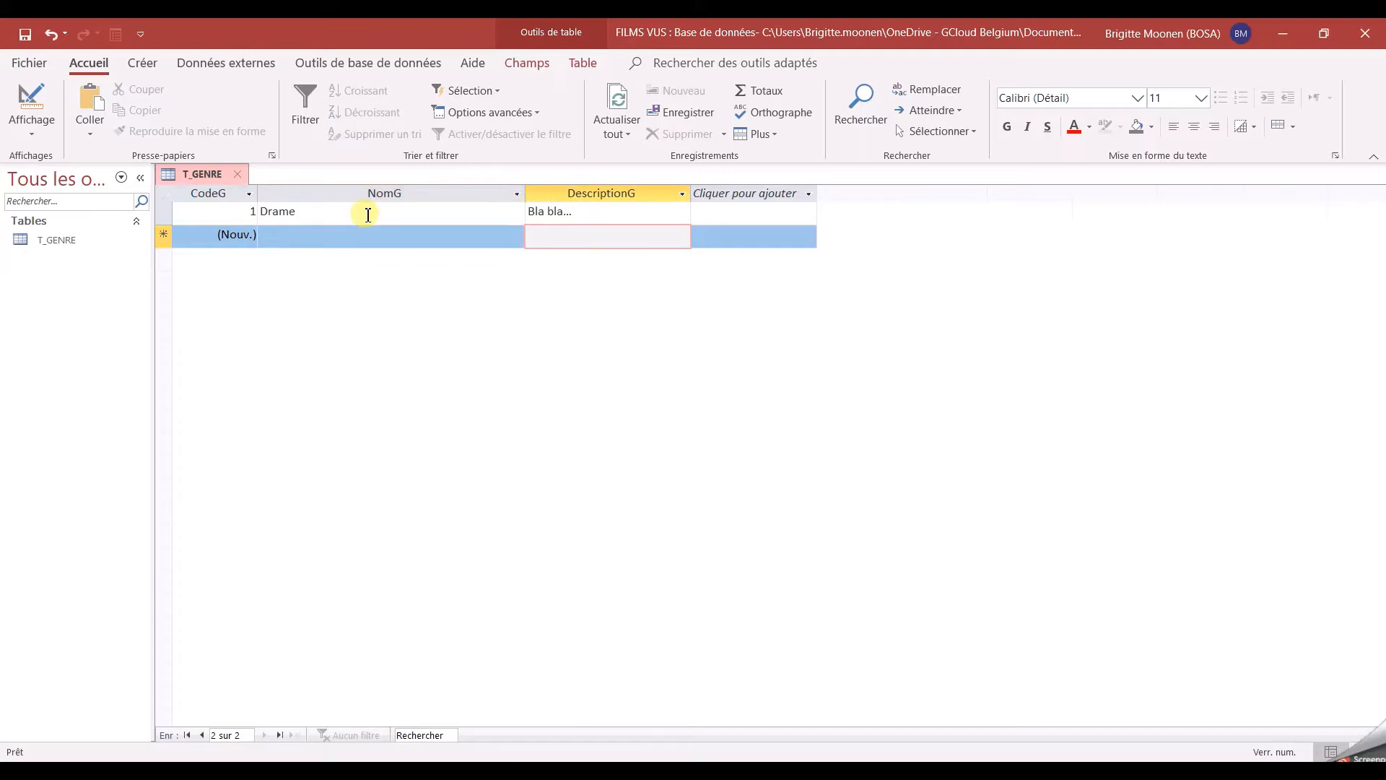
text(Bdhfsd fhsdjkh)
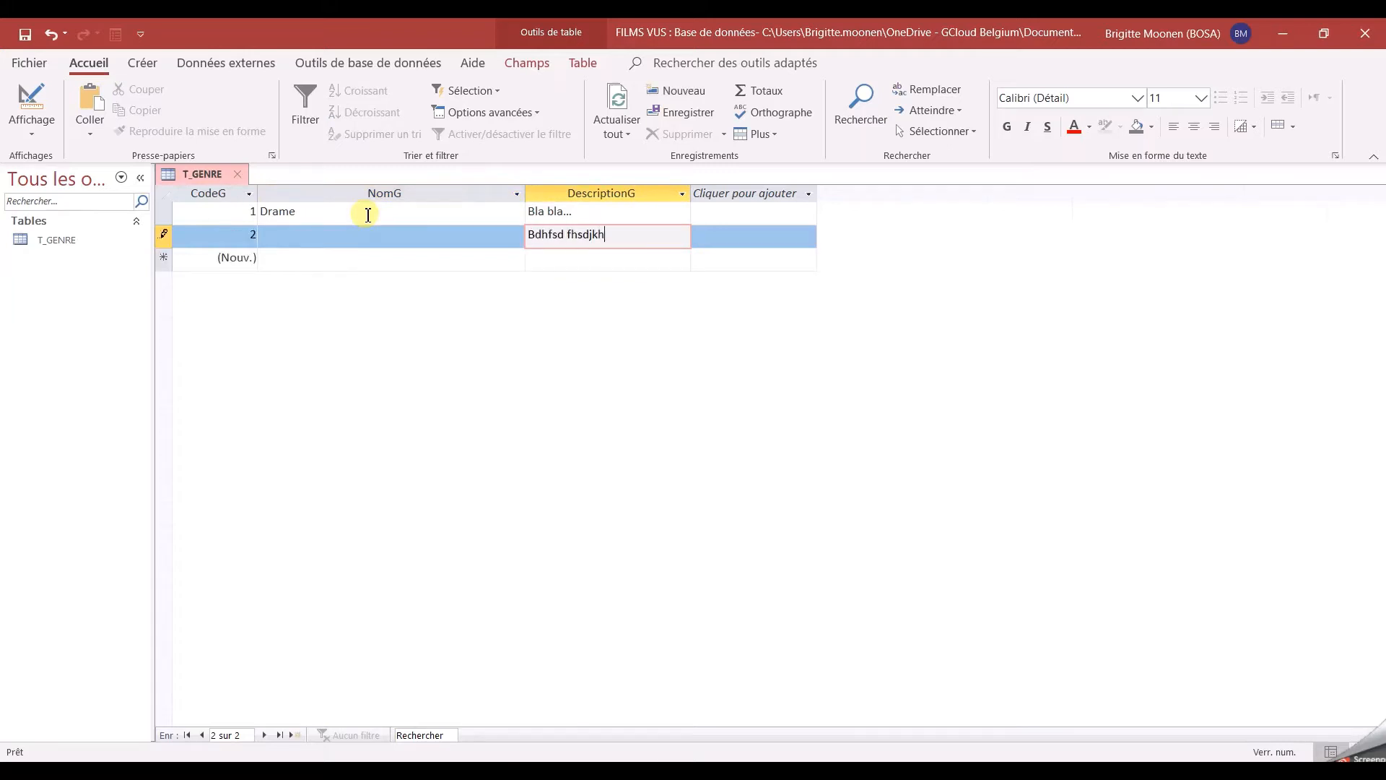
text(fjsdhfjkhfsdhf)
key(Down)
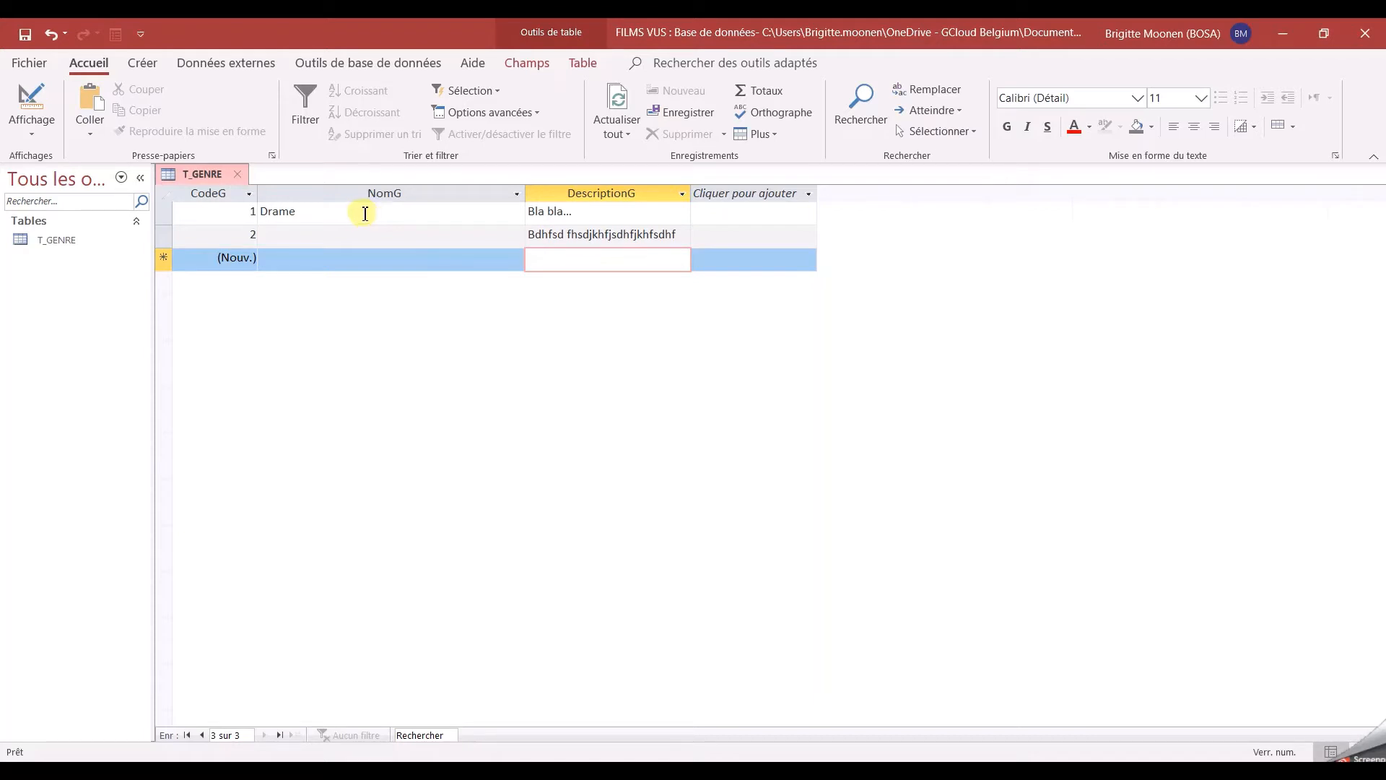
- Delete both test records from the T_GENRE table
click(273, 234)
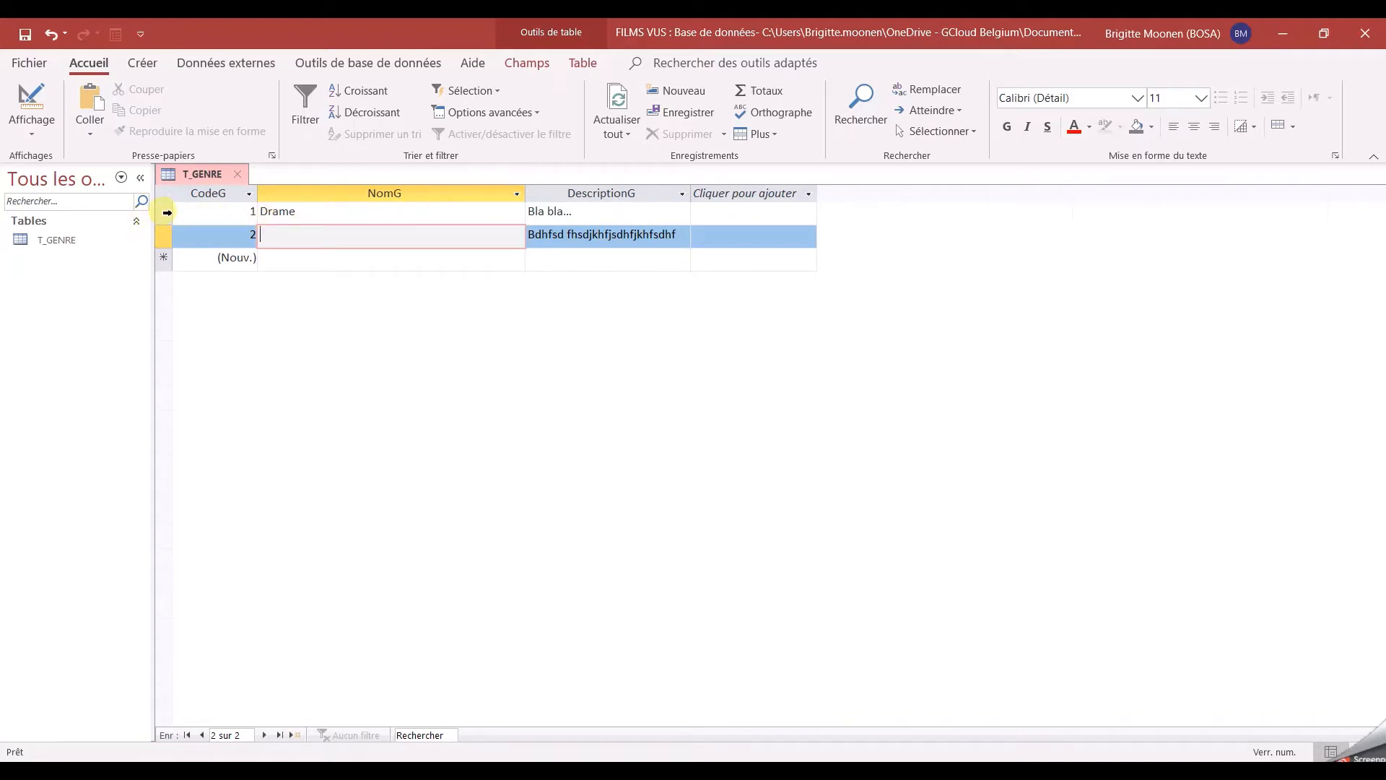
drag(167, 212, 167, 235)
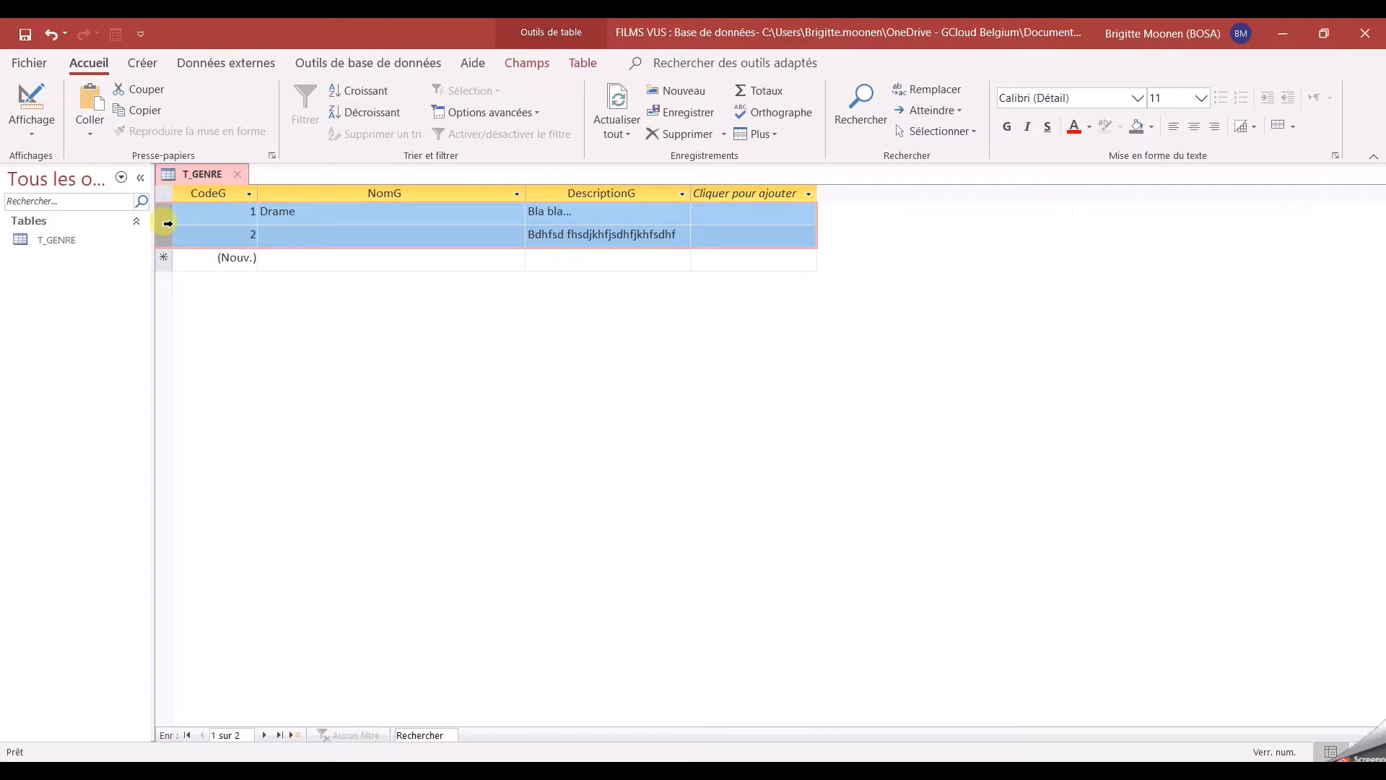
key(Delete)
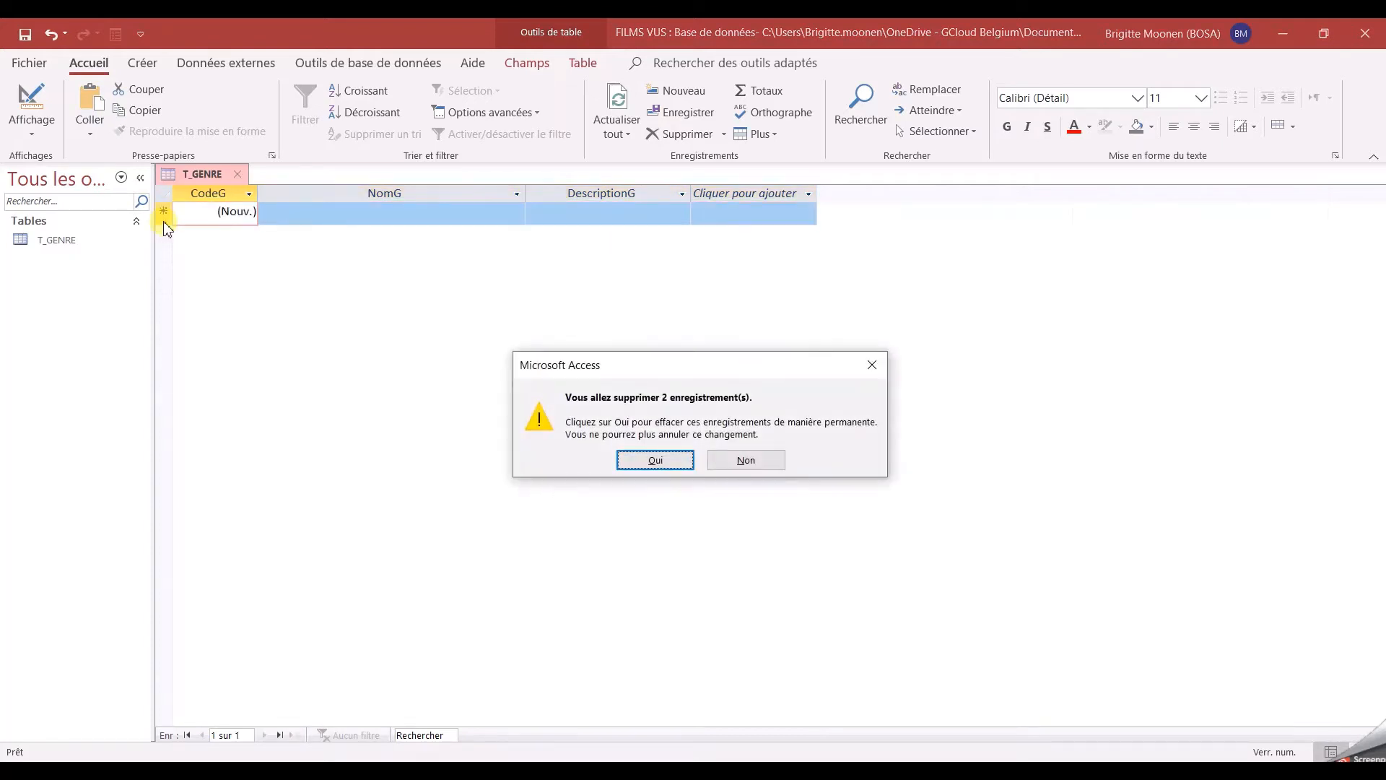
click(656, 460)
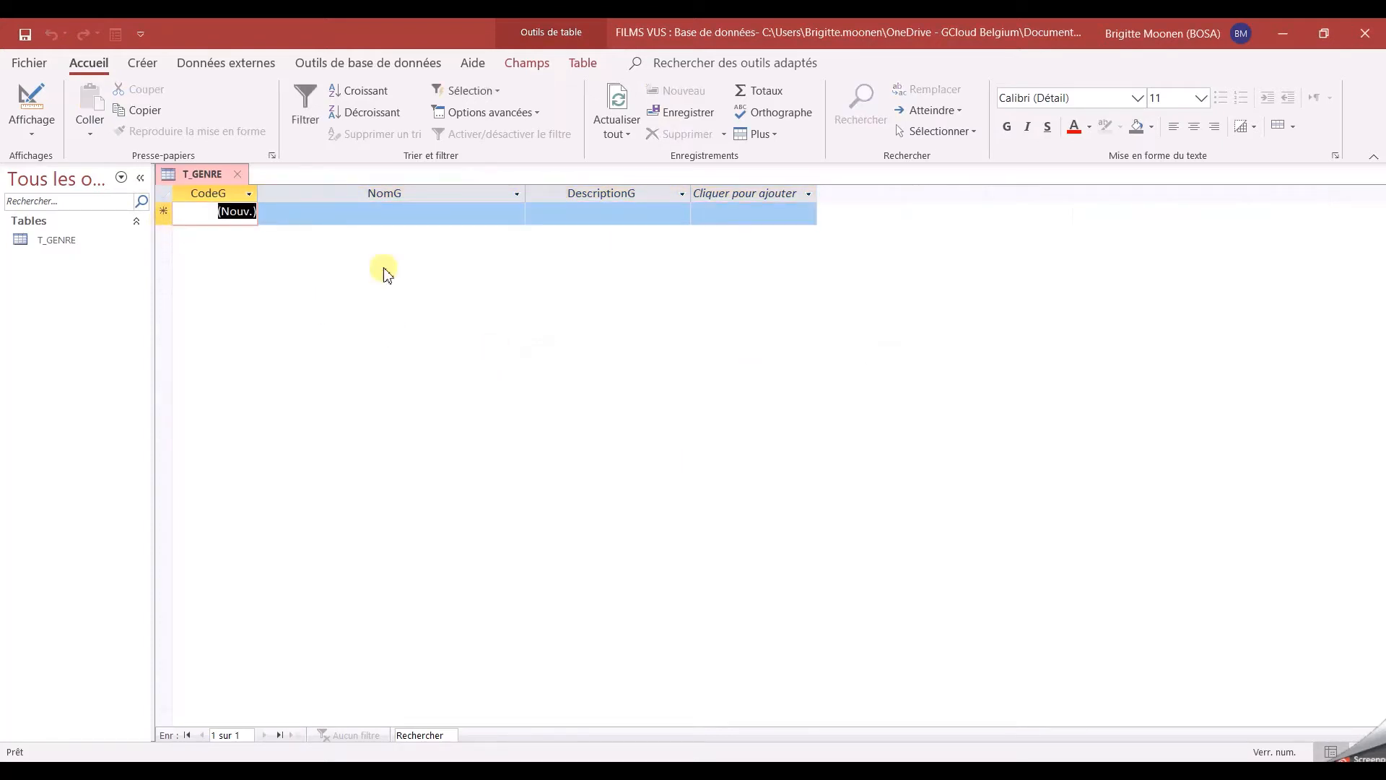
- Set the NomG field's Null interdit property to "Oui", saving the table on the return to Datasheet view
click(31, 101)
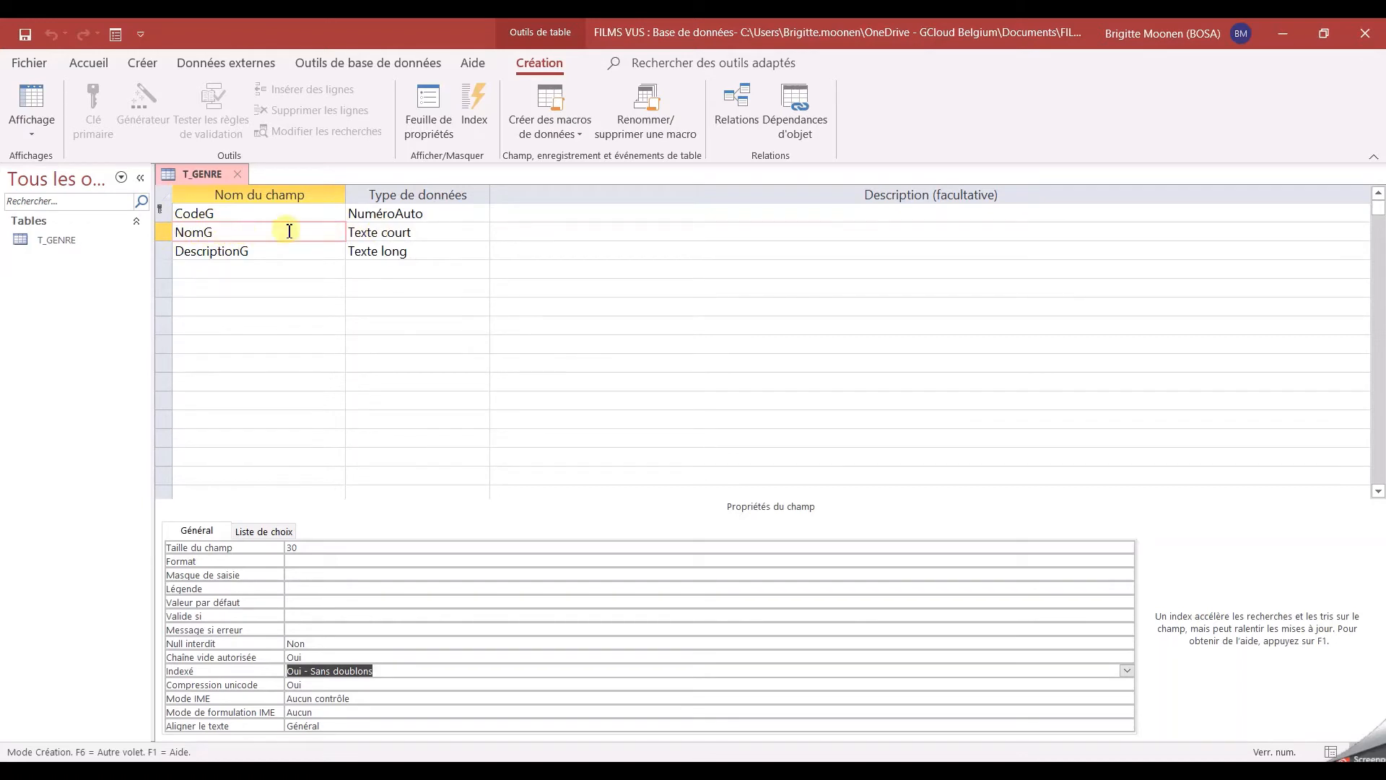
click(226, 232)
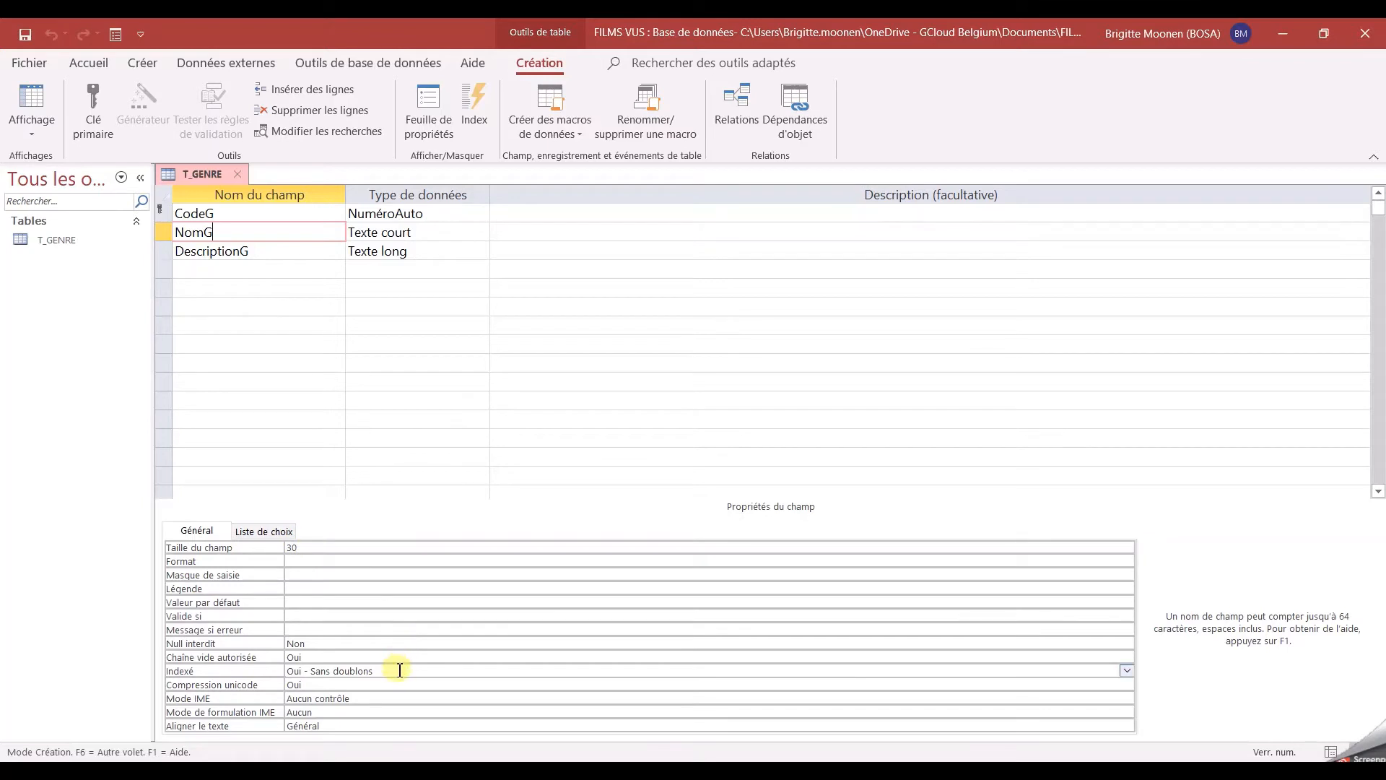
click(311, 644)
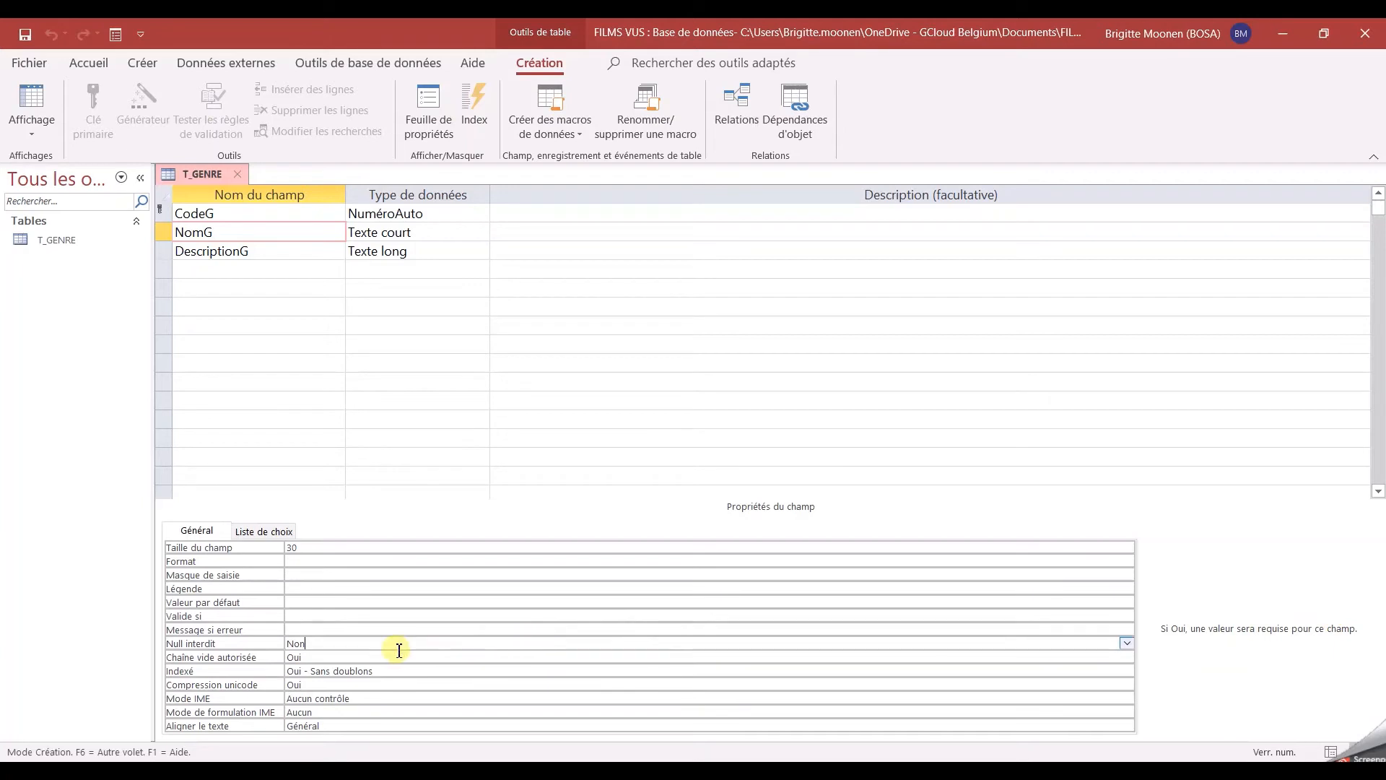
click(1128, 644)
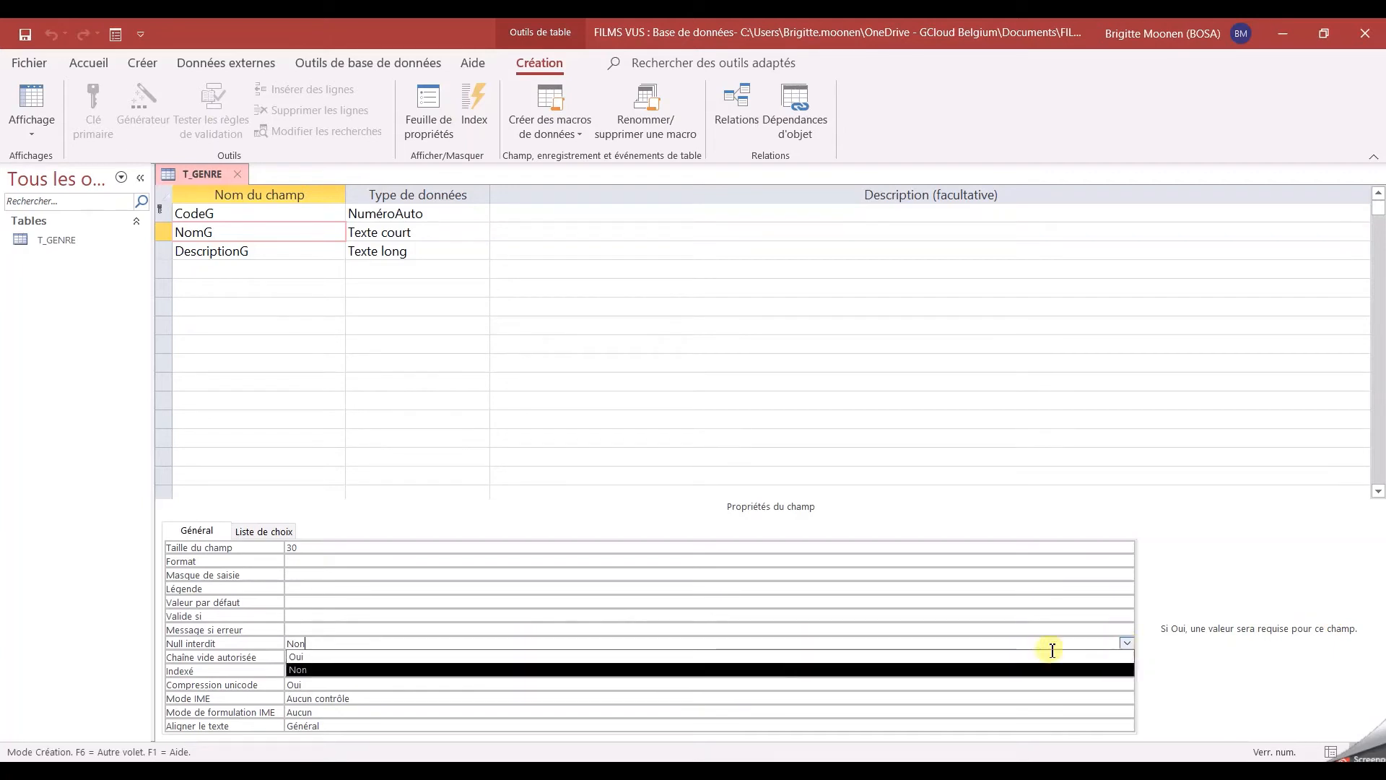
click(538, 657)
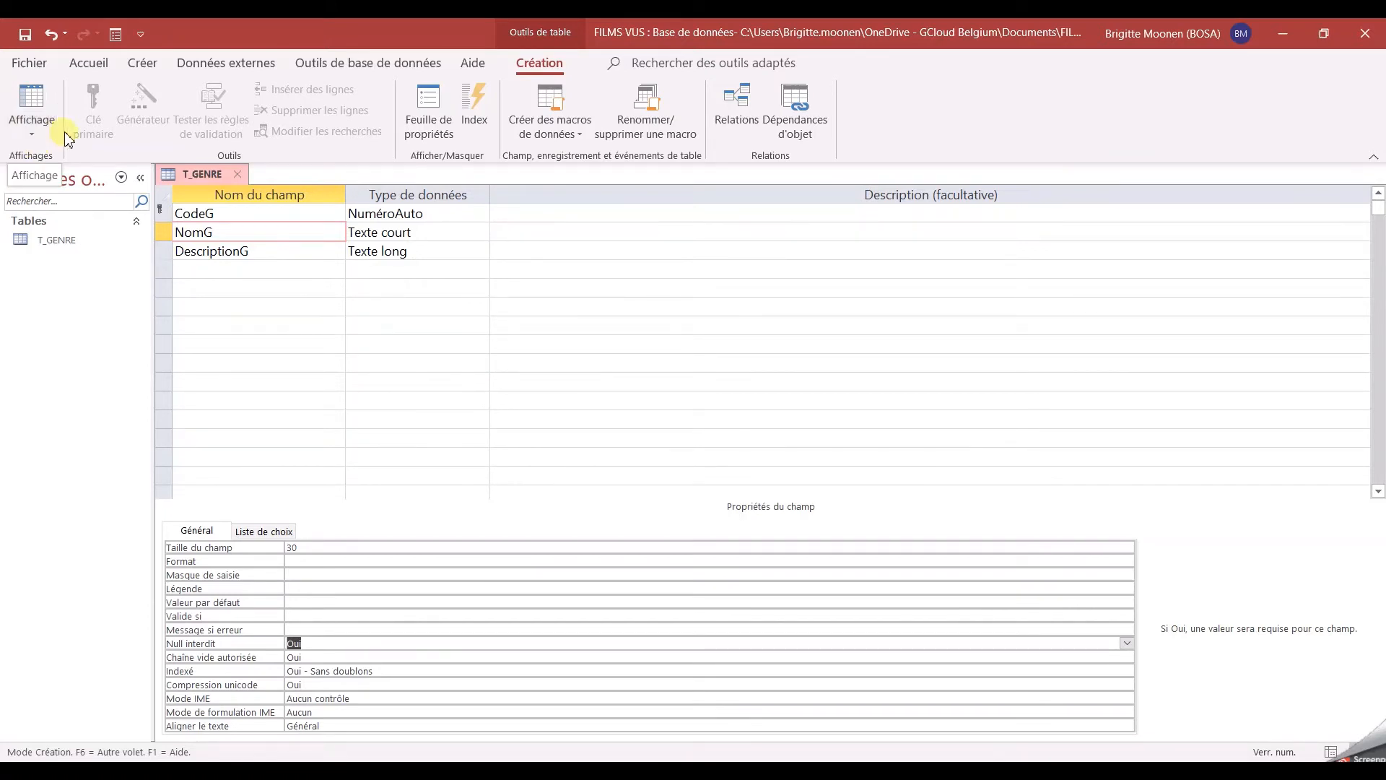
click(41, 103)
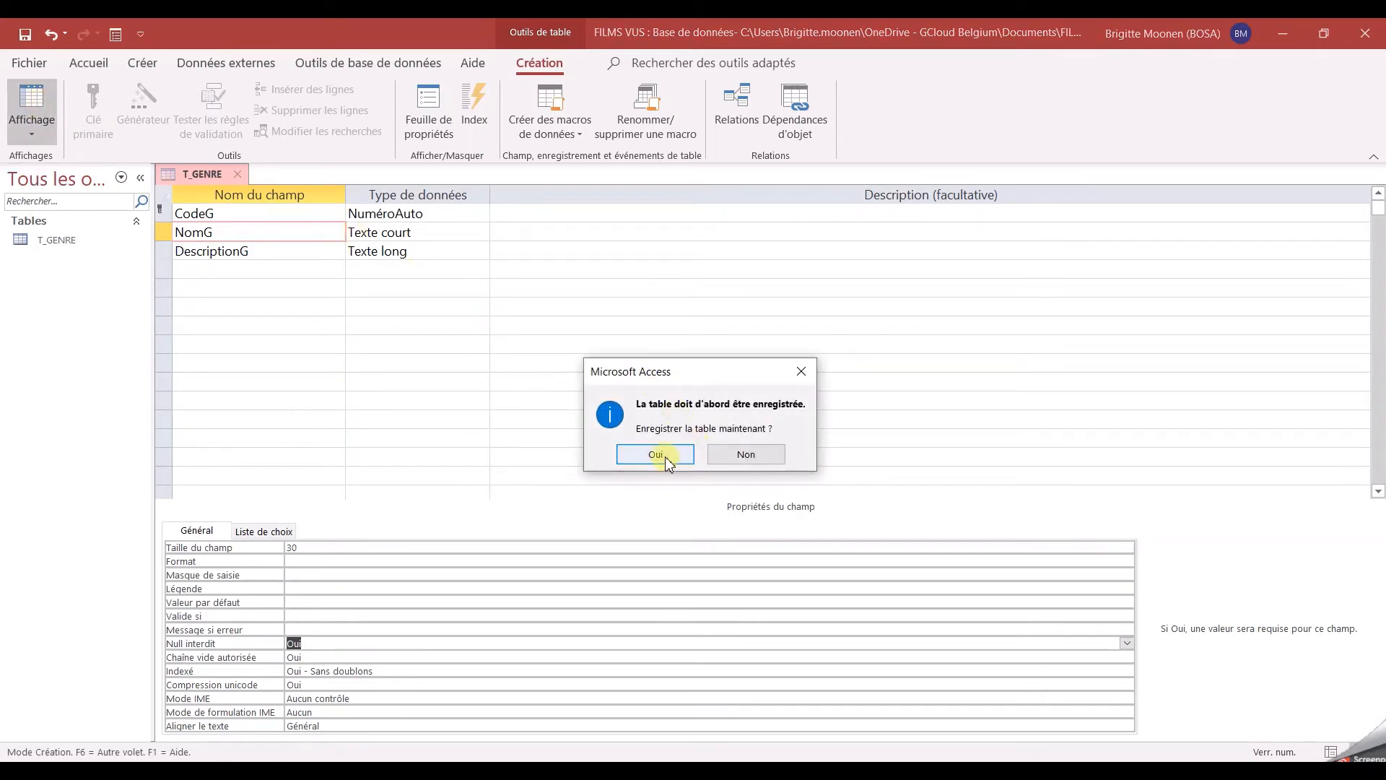
click(656, 455)
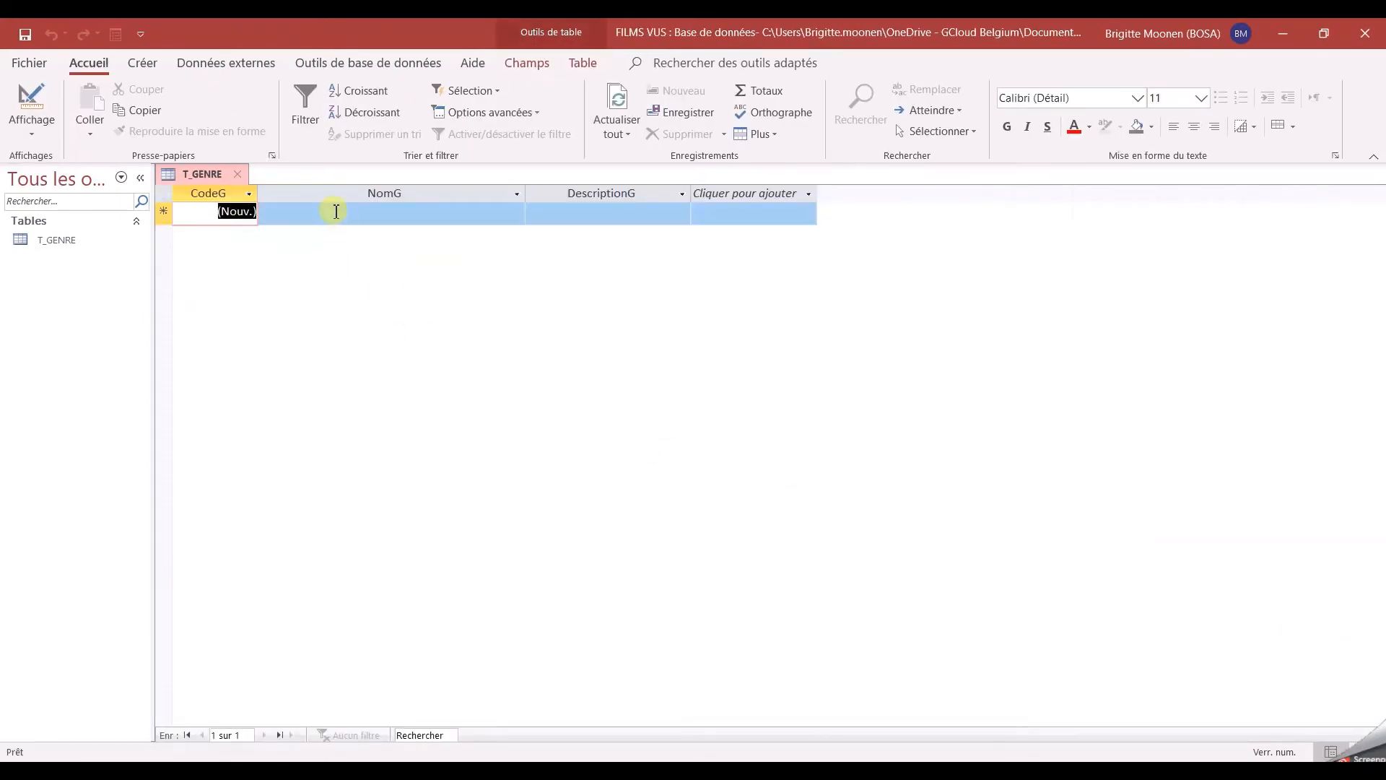
- Try to add a record with NomG left empty and DescriptionG "jkfhsjk ffhksqh f"
click(337, 211)
key(Tab)
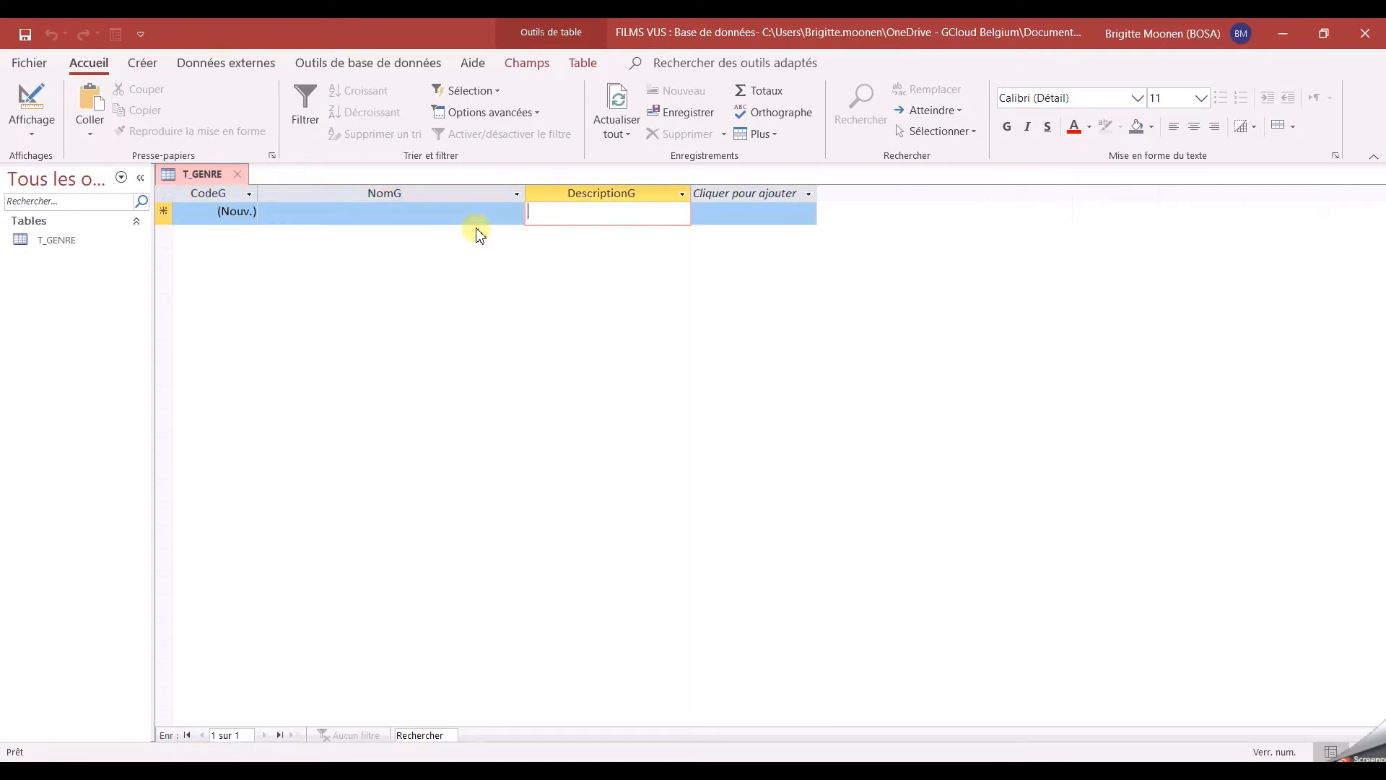
text(jkfhsjk ffhksqh f)
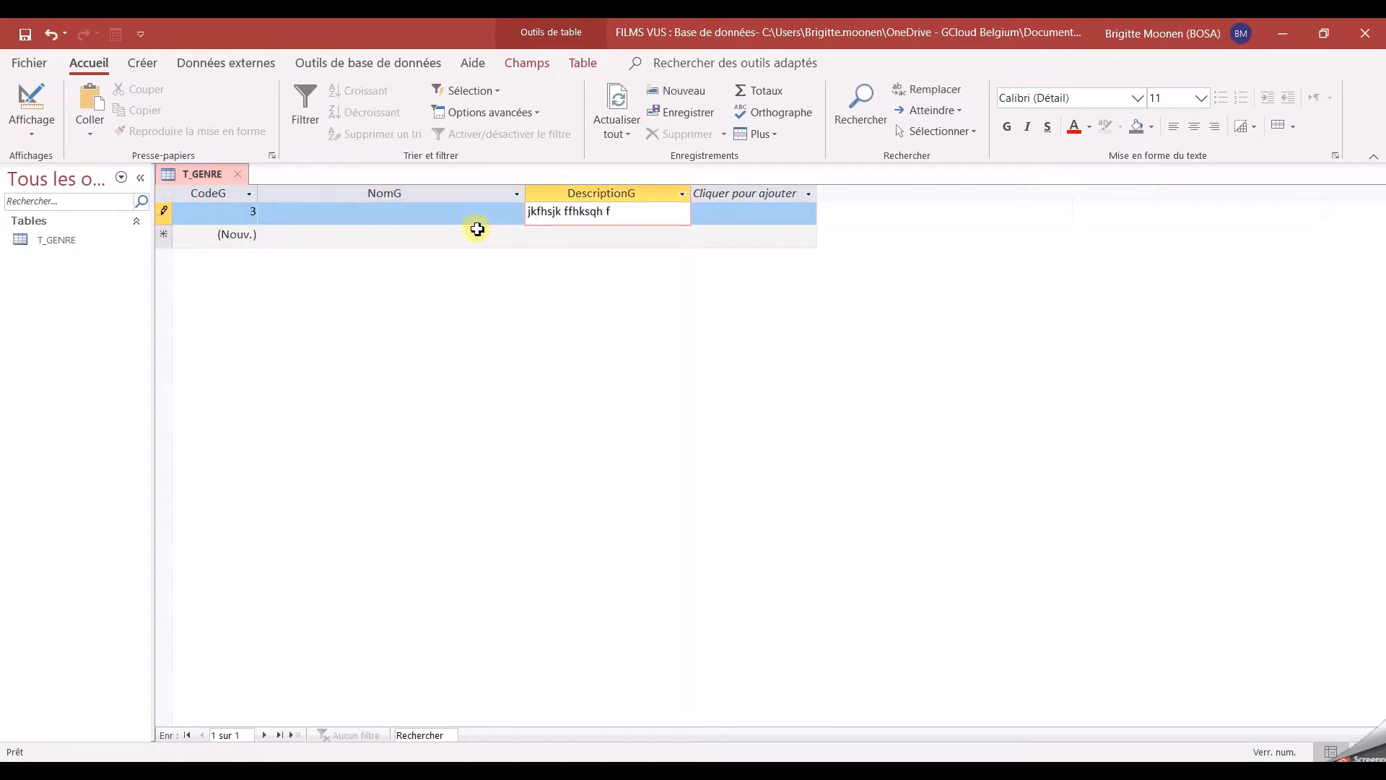
click(477, 229)
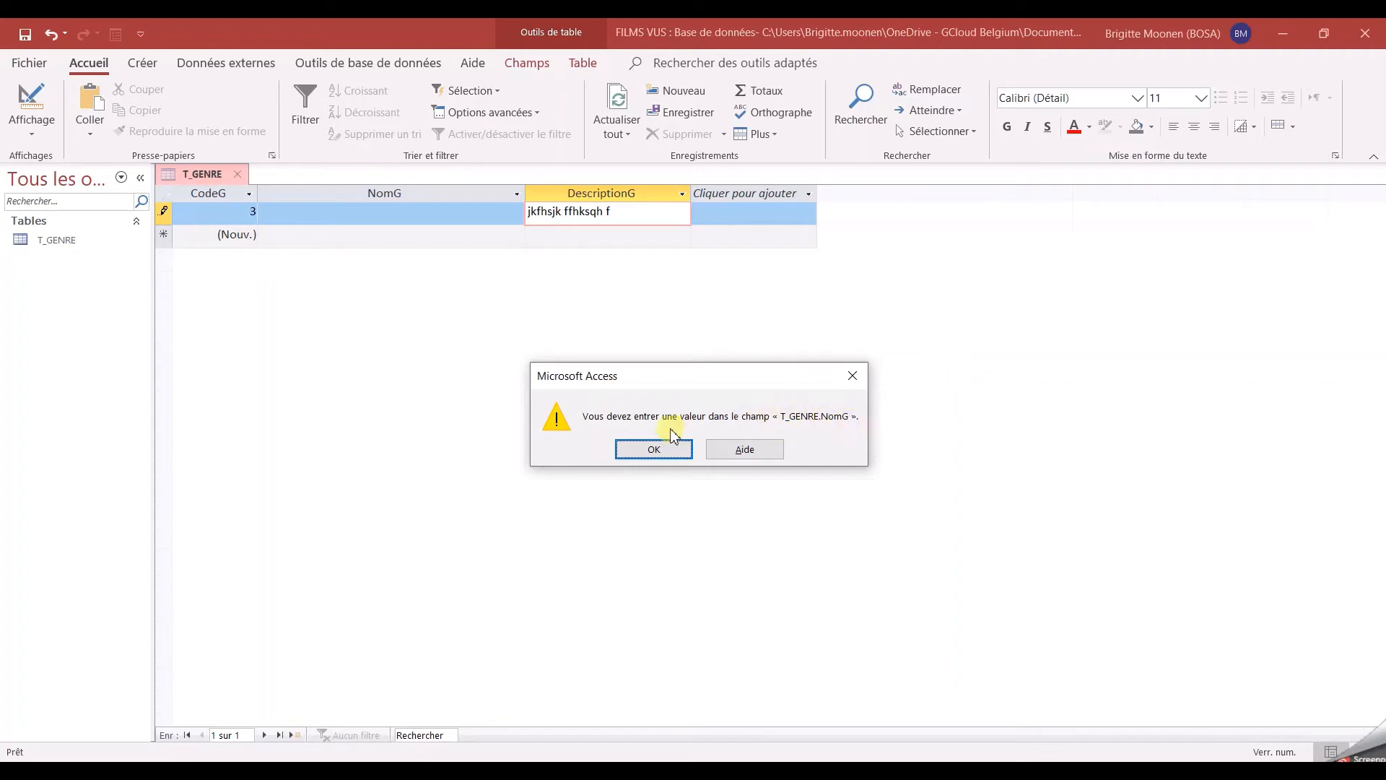
click(852, 379)
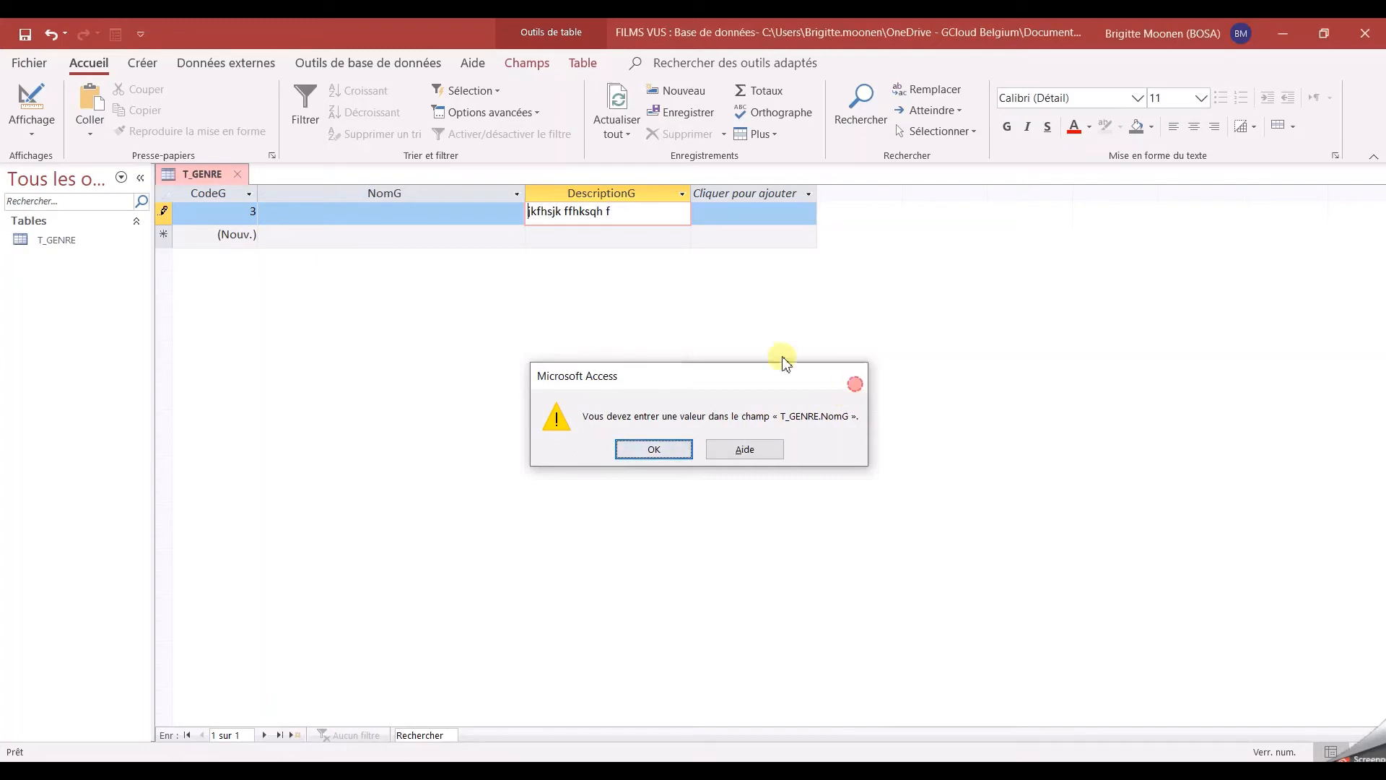
- Enter "drame" as the test record's NomG and commit the record
click(398, 217)
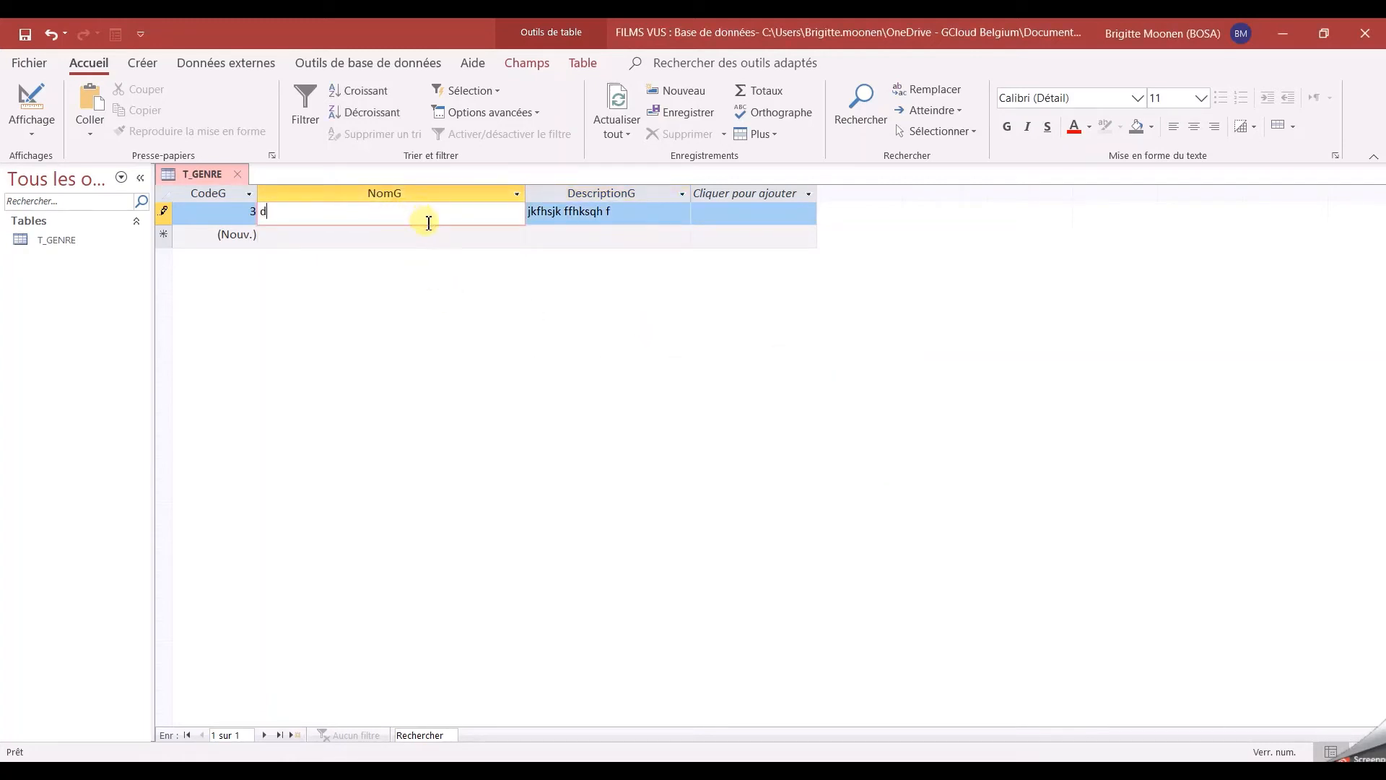
text(drame)
click(433, 245)
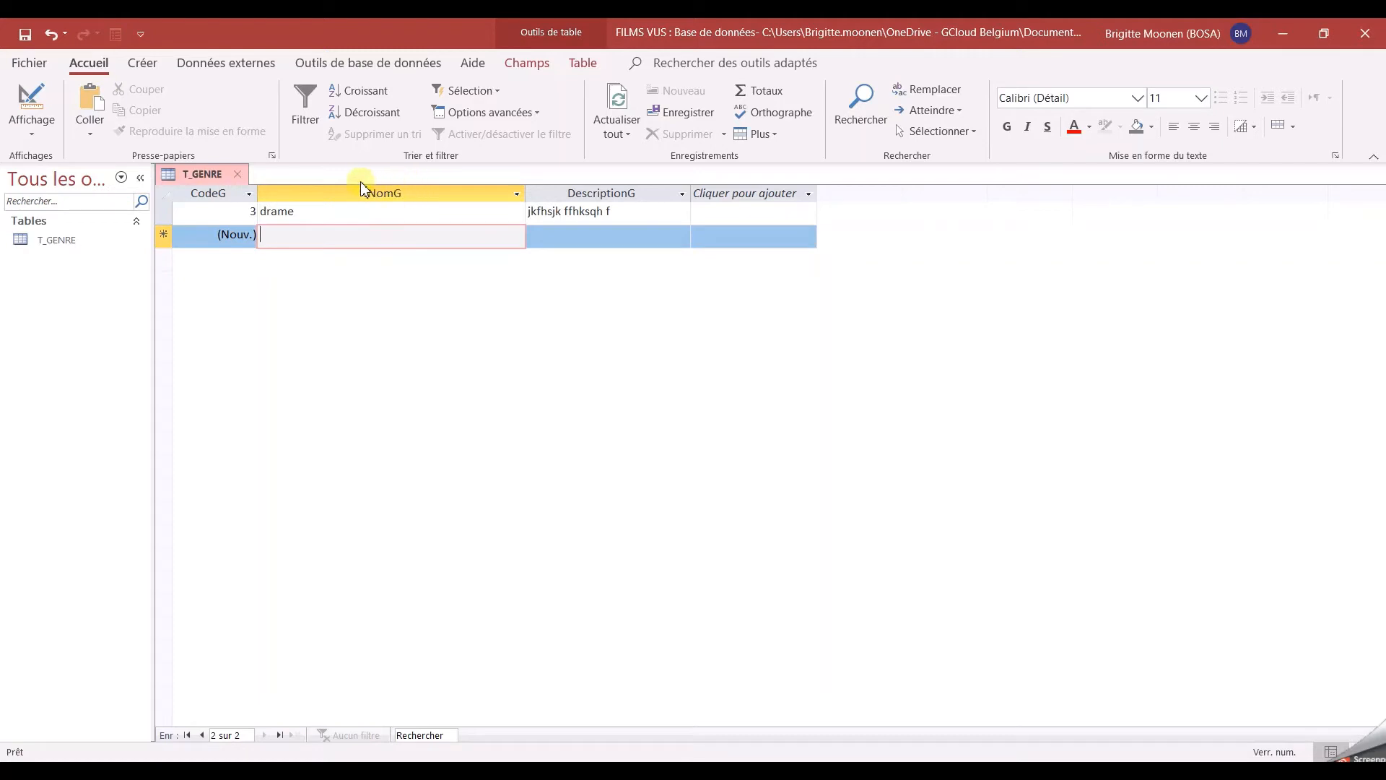
- Delete the "drame" test record from the T_GENRE table
click(163, 212)
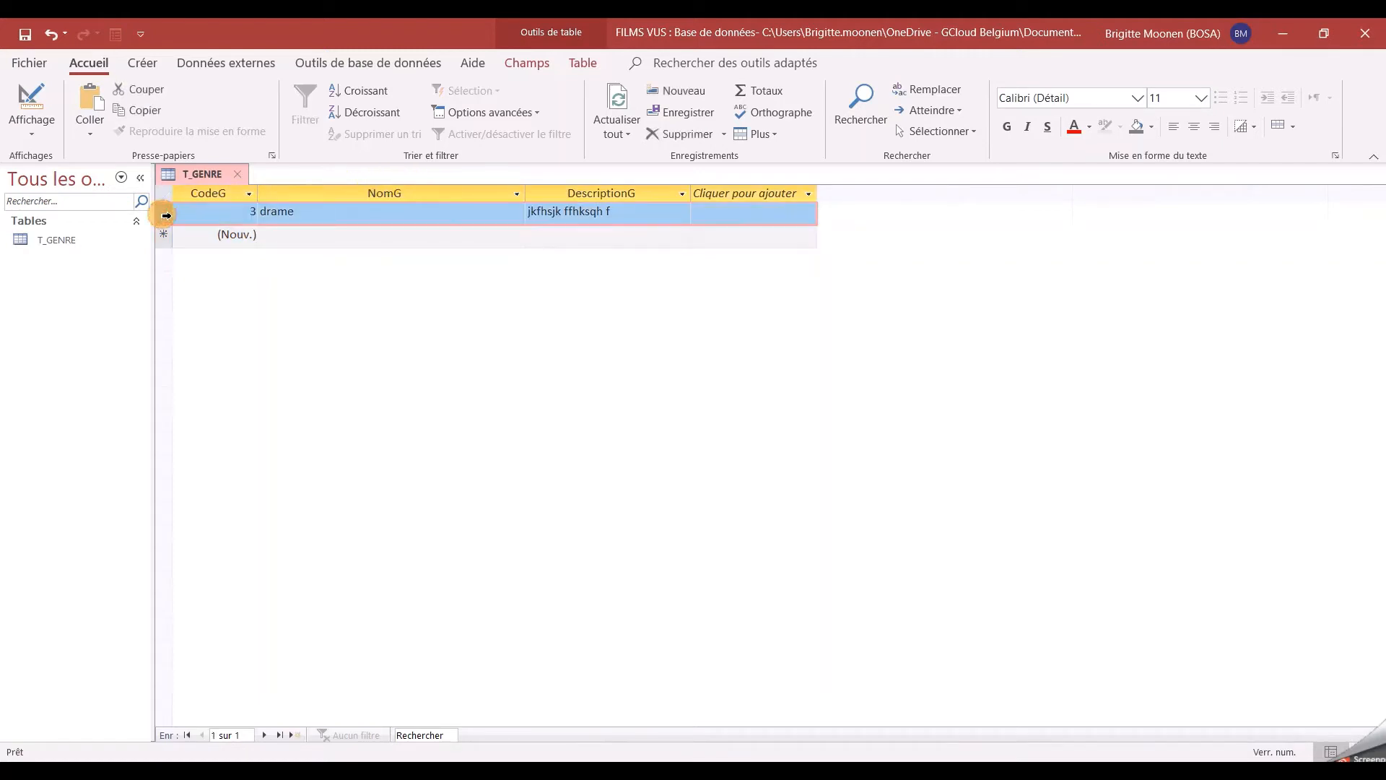
key(Delete)
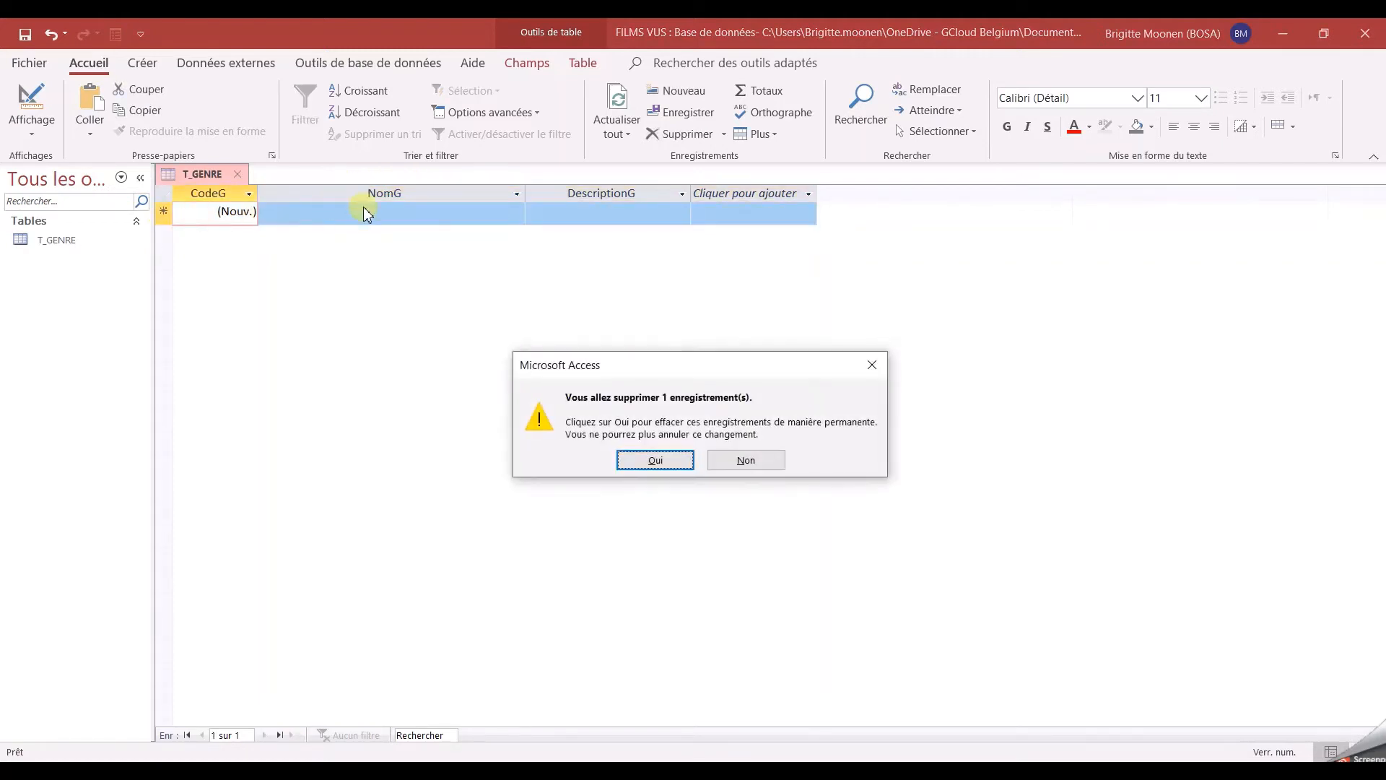
click(657, 459)
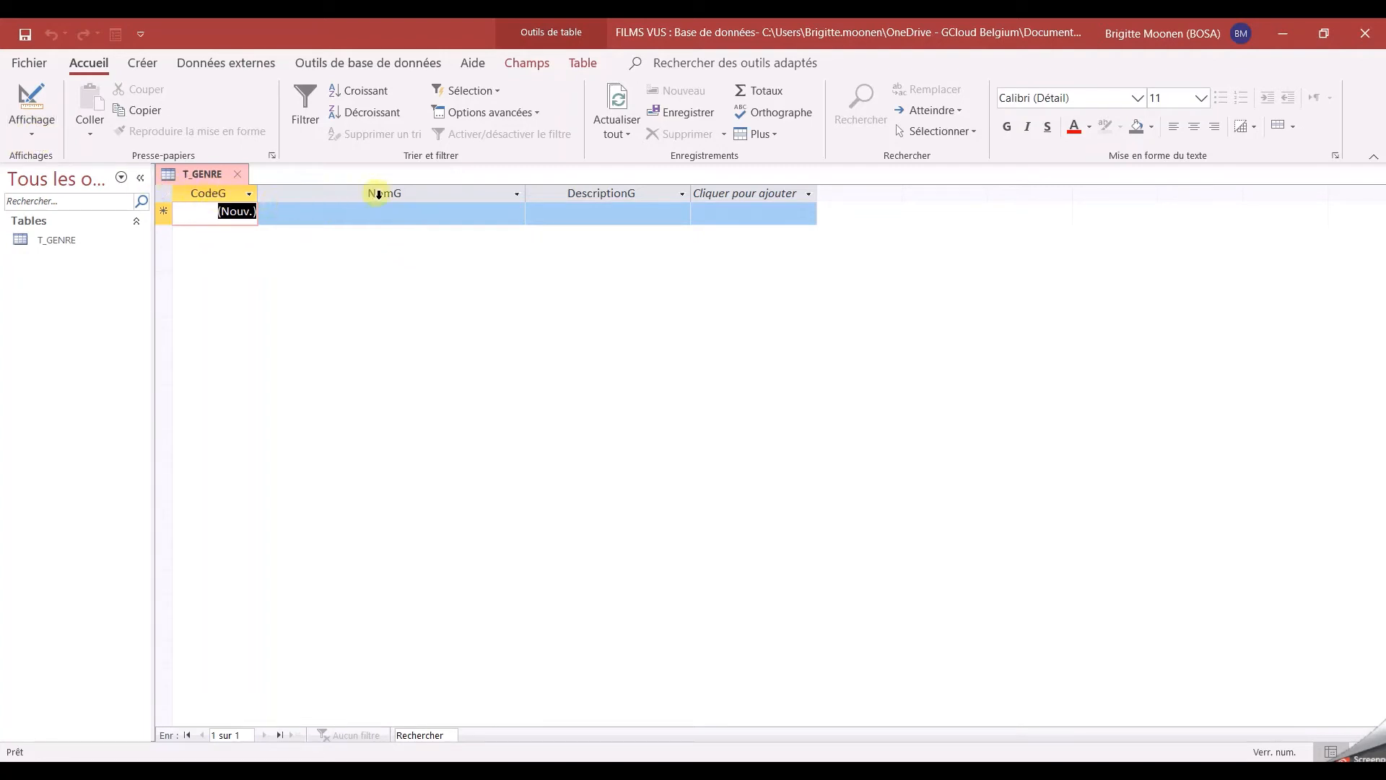
- In Design view, set the Légende property to "Code genre" for CodeG and "Genre" for NomG
click(32, 101)
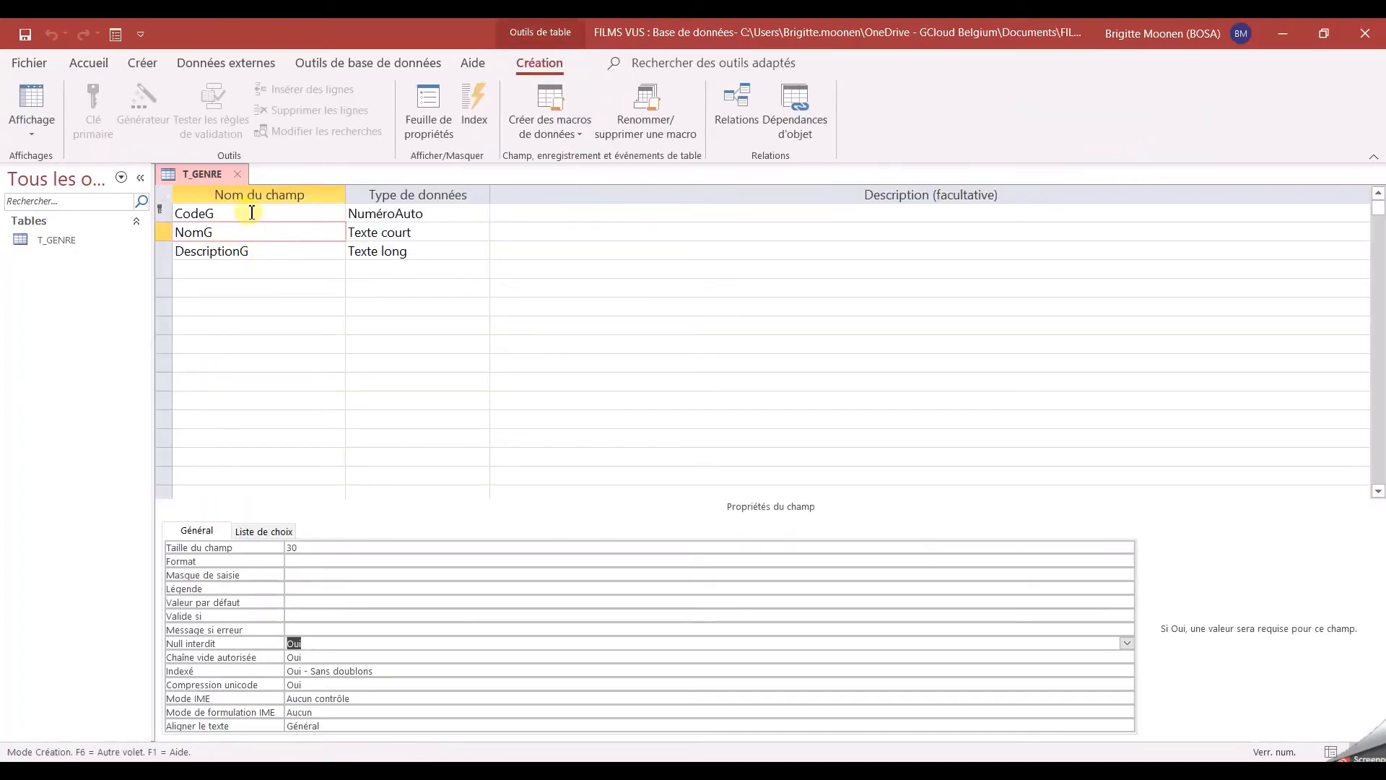
click(252, 212)
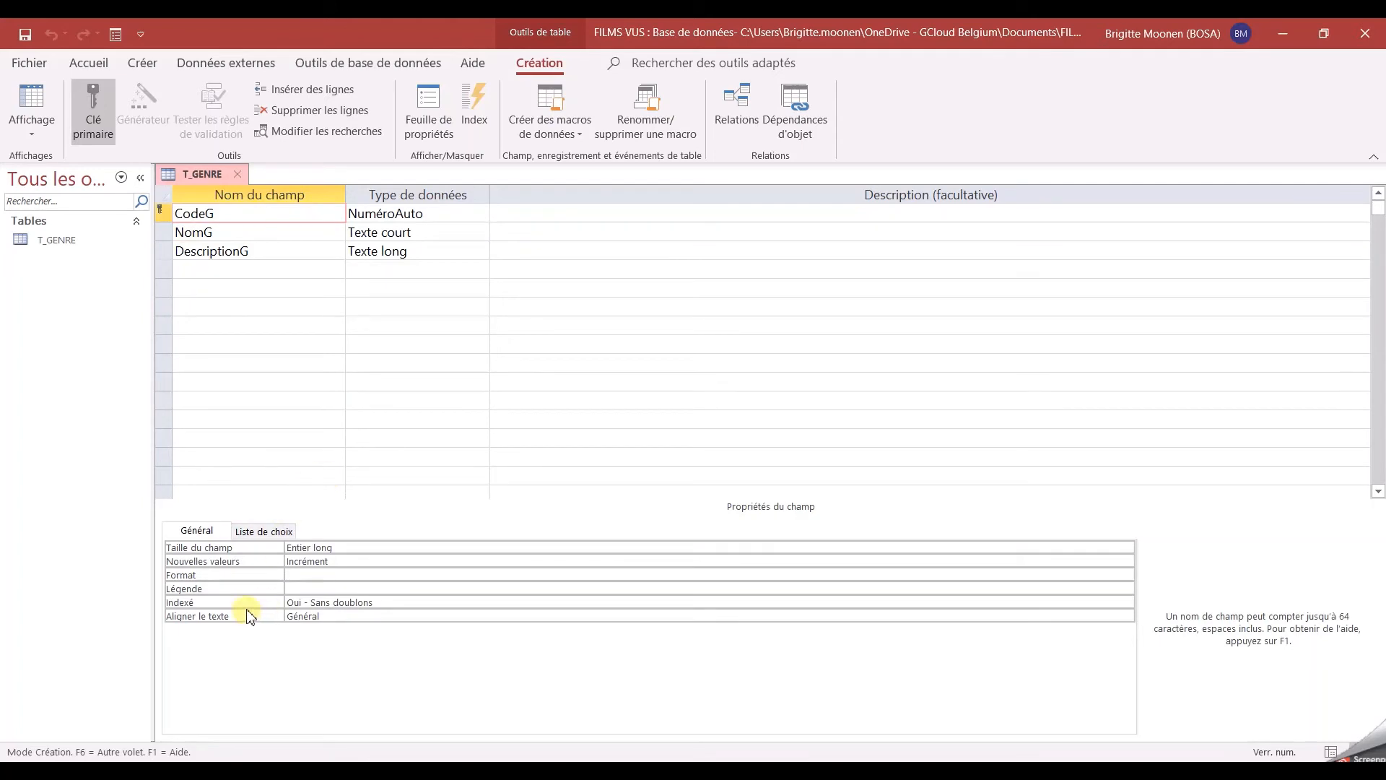
click(296, 588)
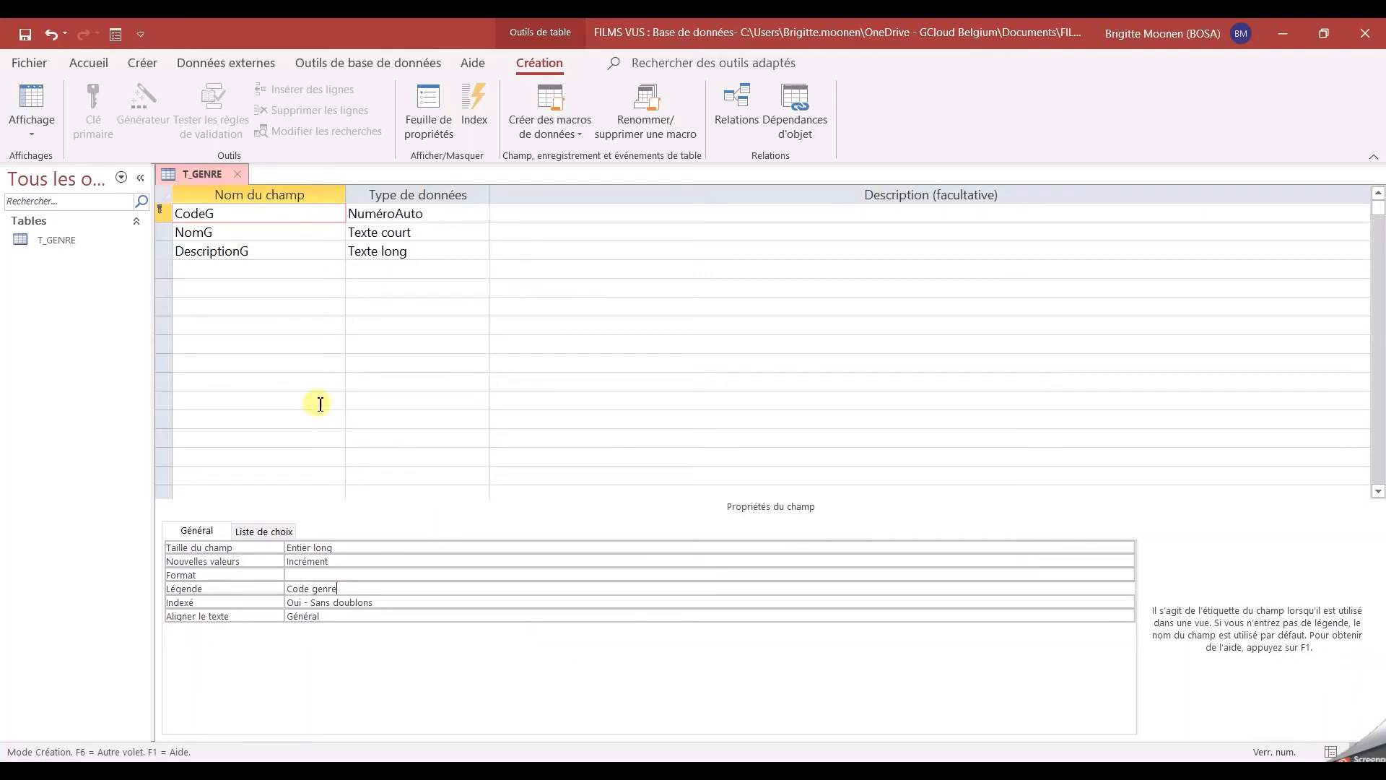
click(269, 235)
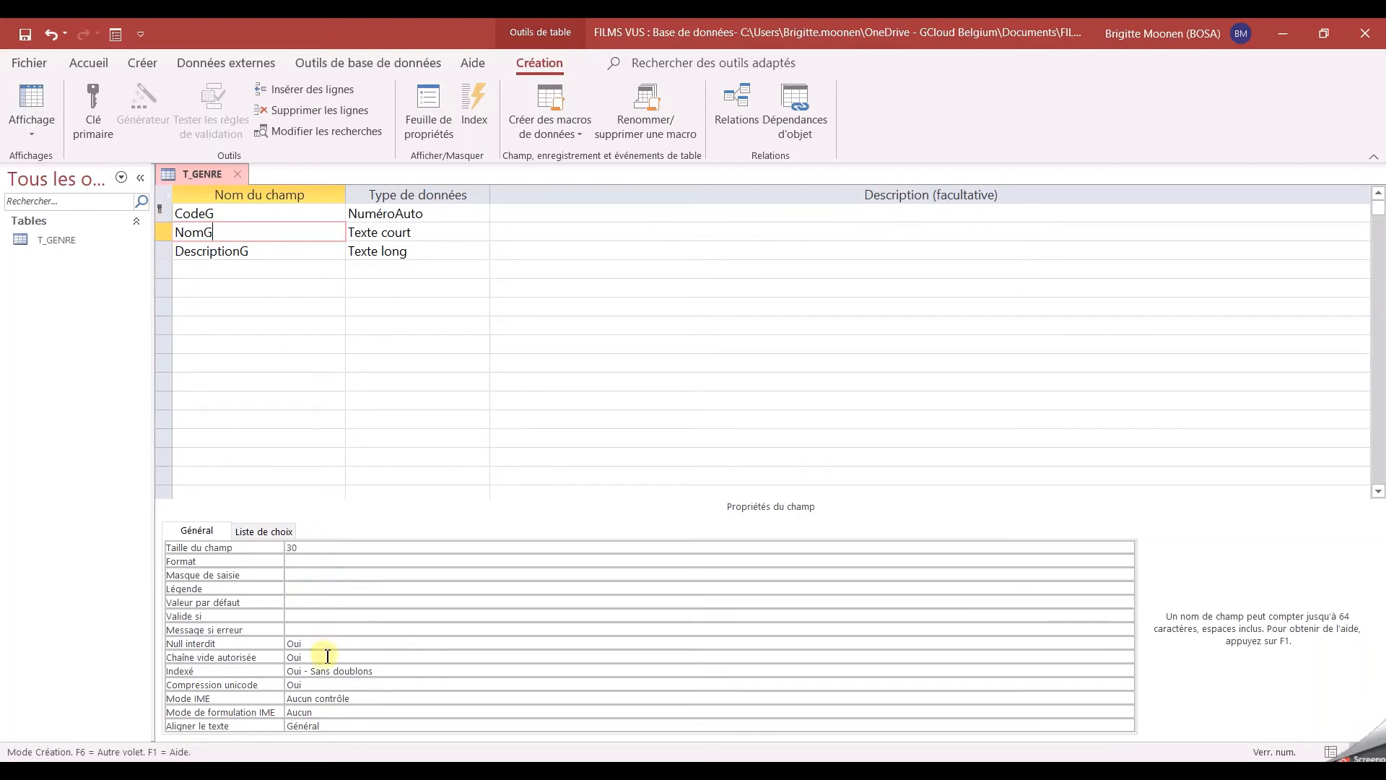
click(316, 590)
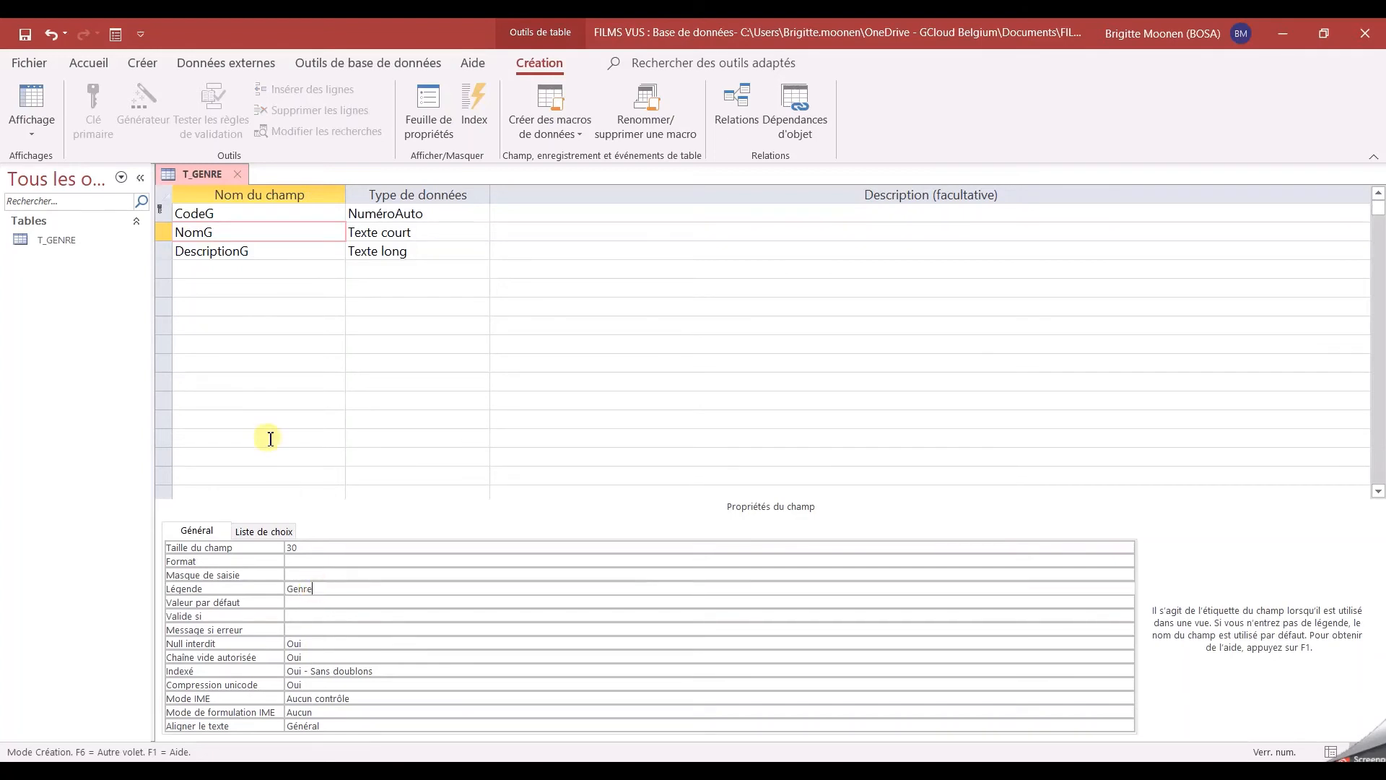
- Set the DescriptionG field's Légende to "Description", then save the table and return to Datasheet view
click(266, 251)
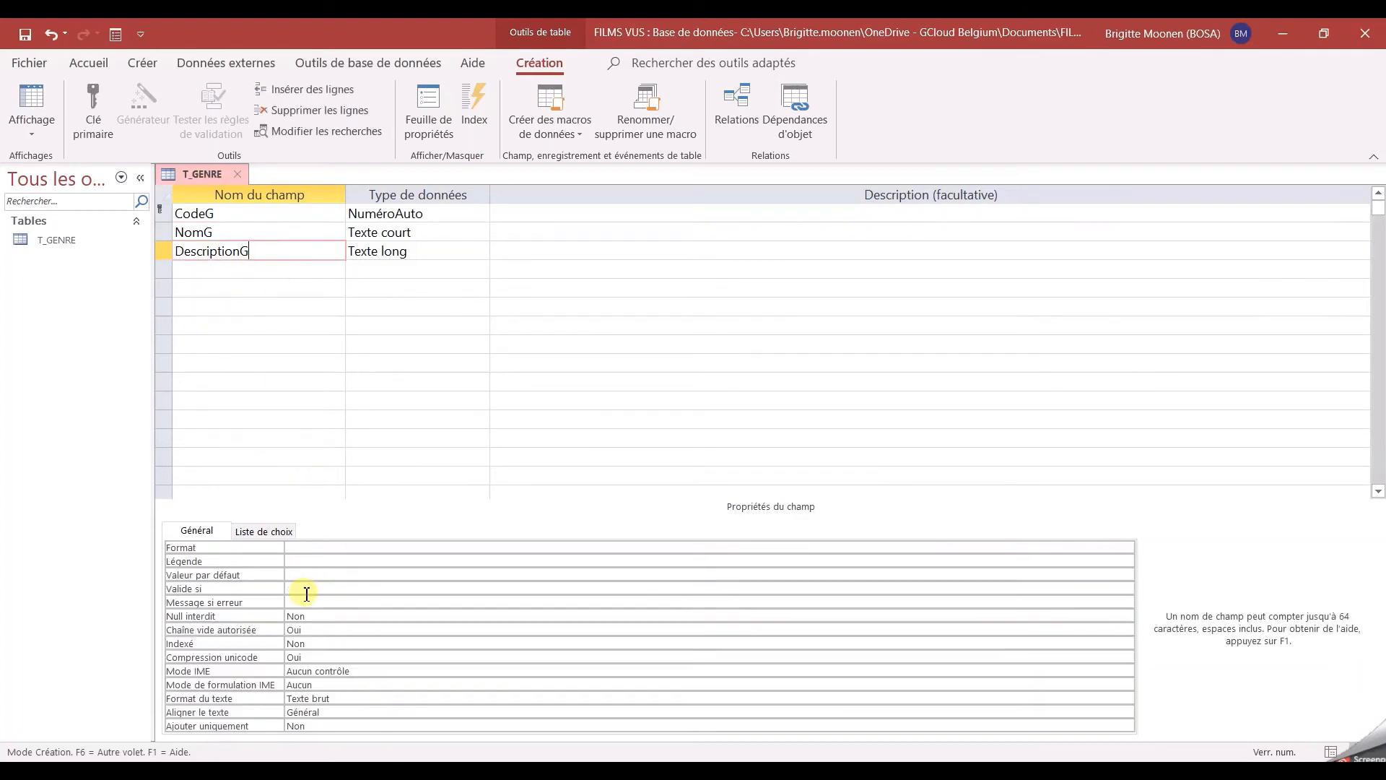
click(311, 564)
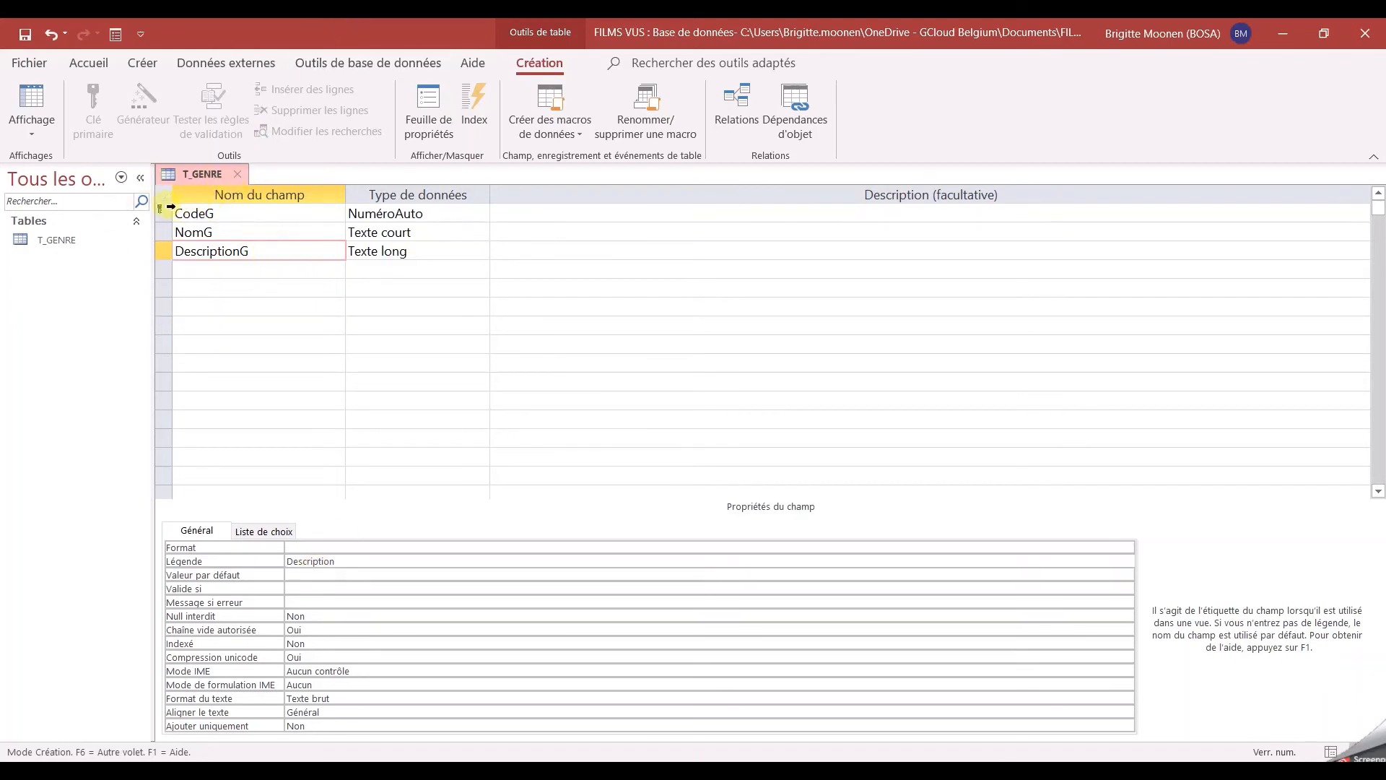
click(27, 33)
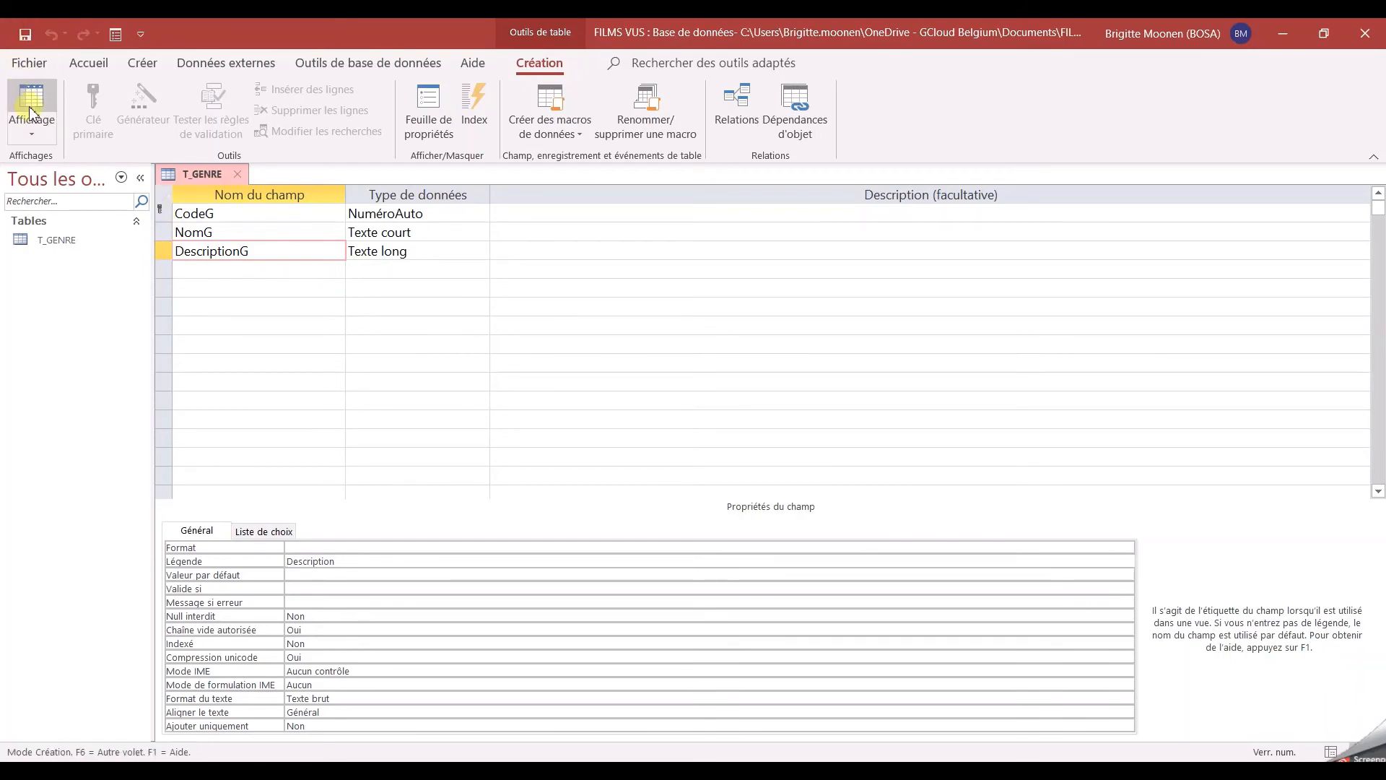
click(31, 100)
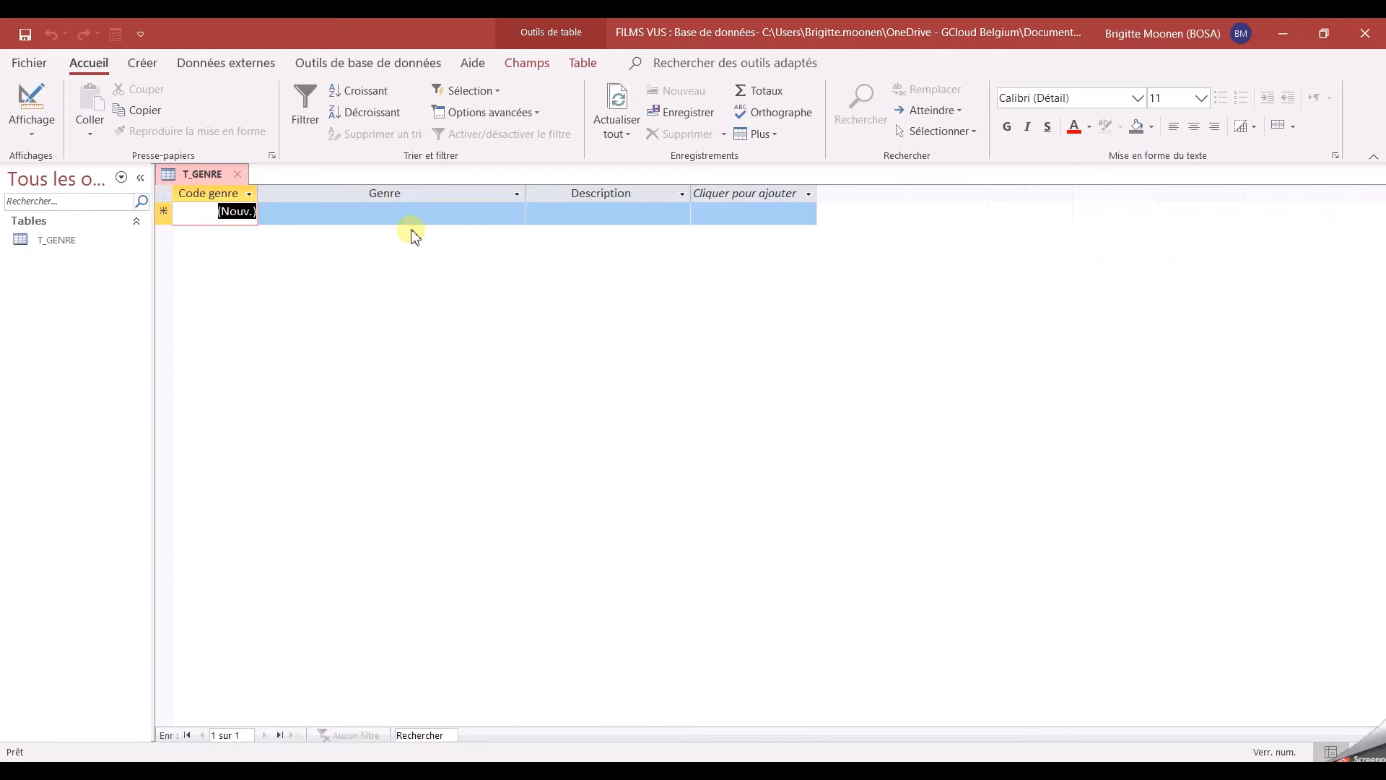
- Close the table, create a form based on T_GENRE, and display it in Form view
click(242, 174)
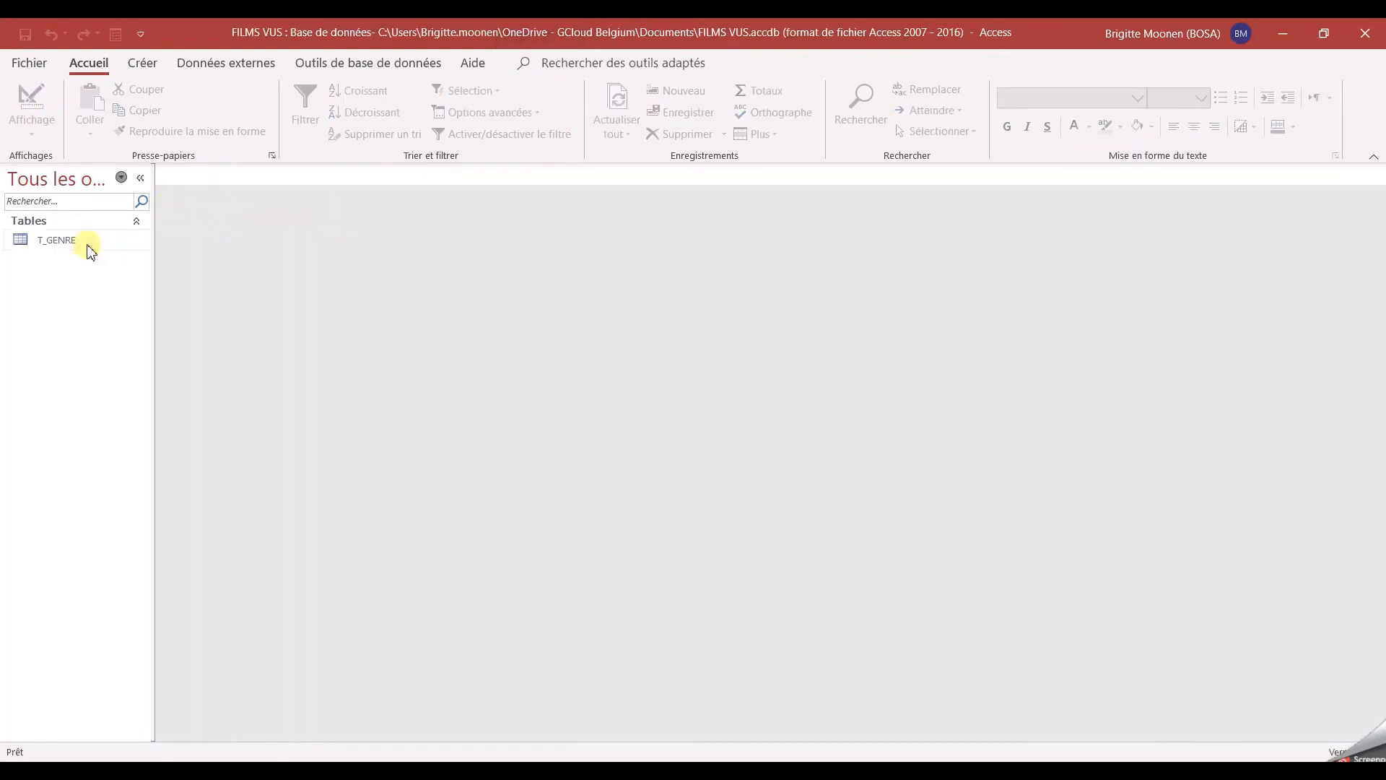
click(57, 241)
click(151, 63)
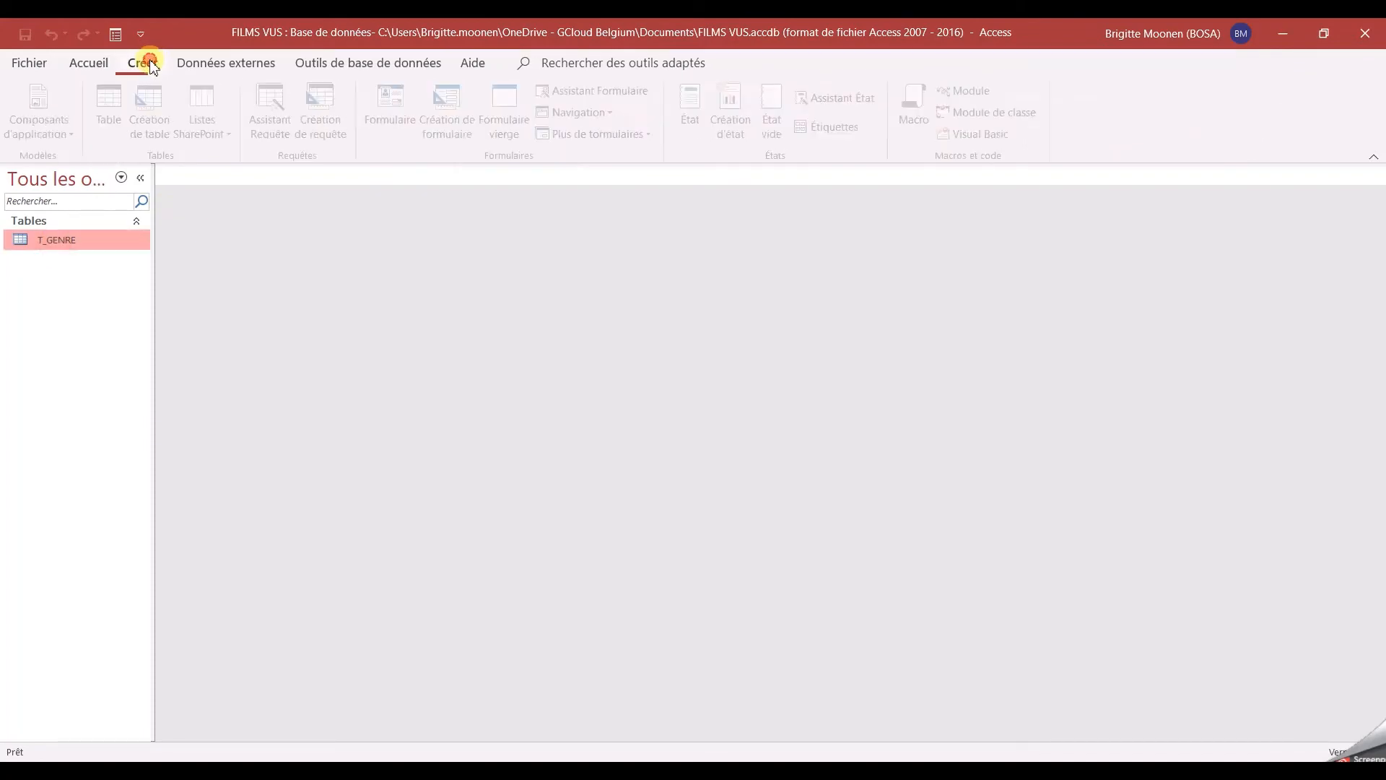
click(396, 101)
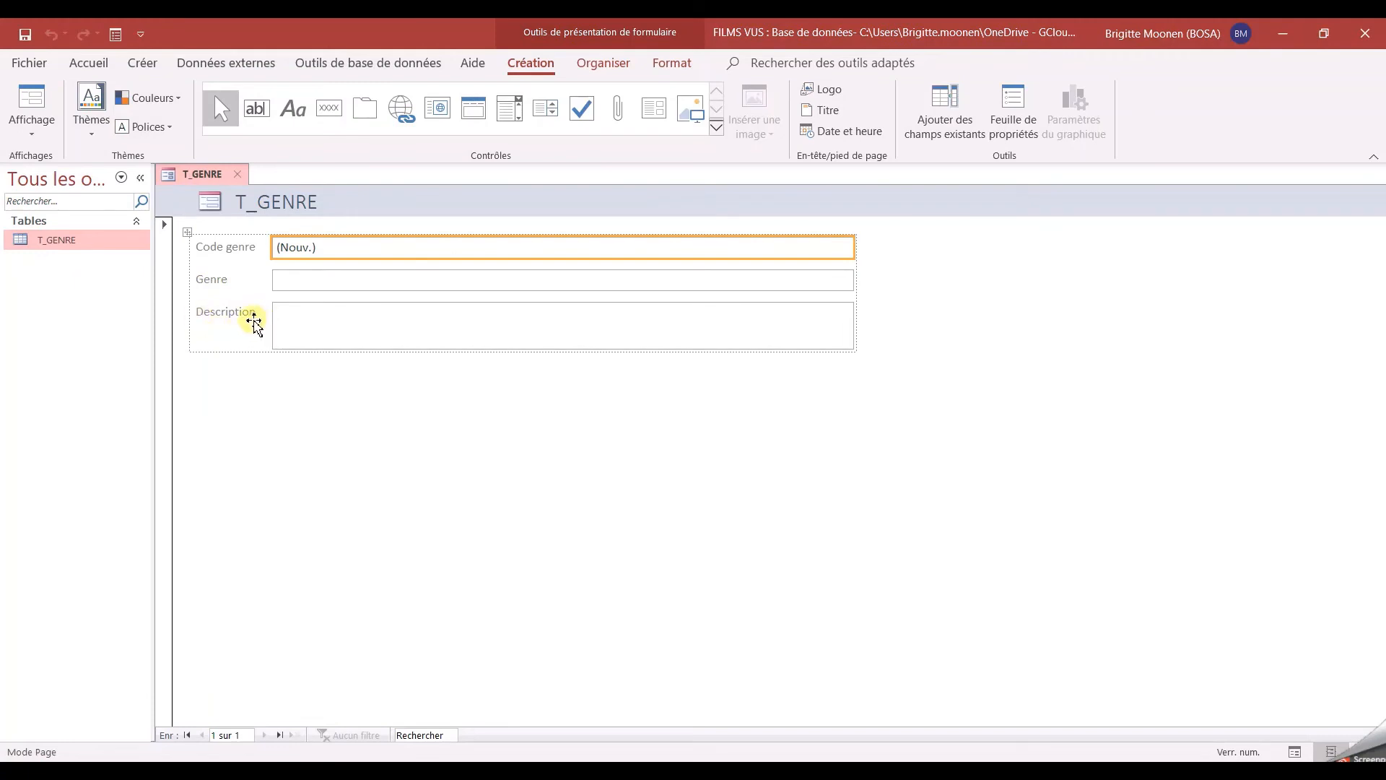
click(31, 107)
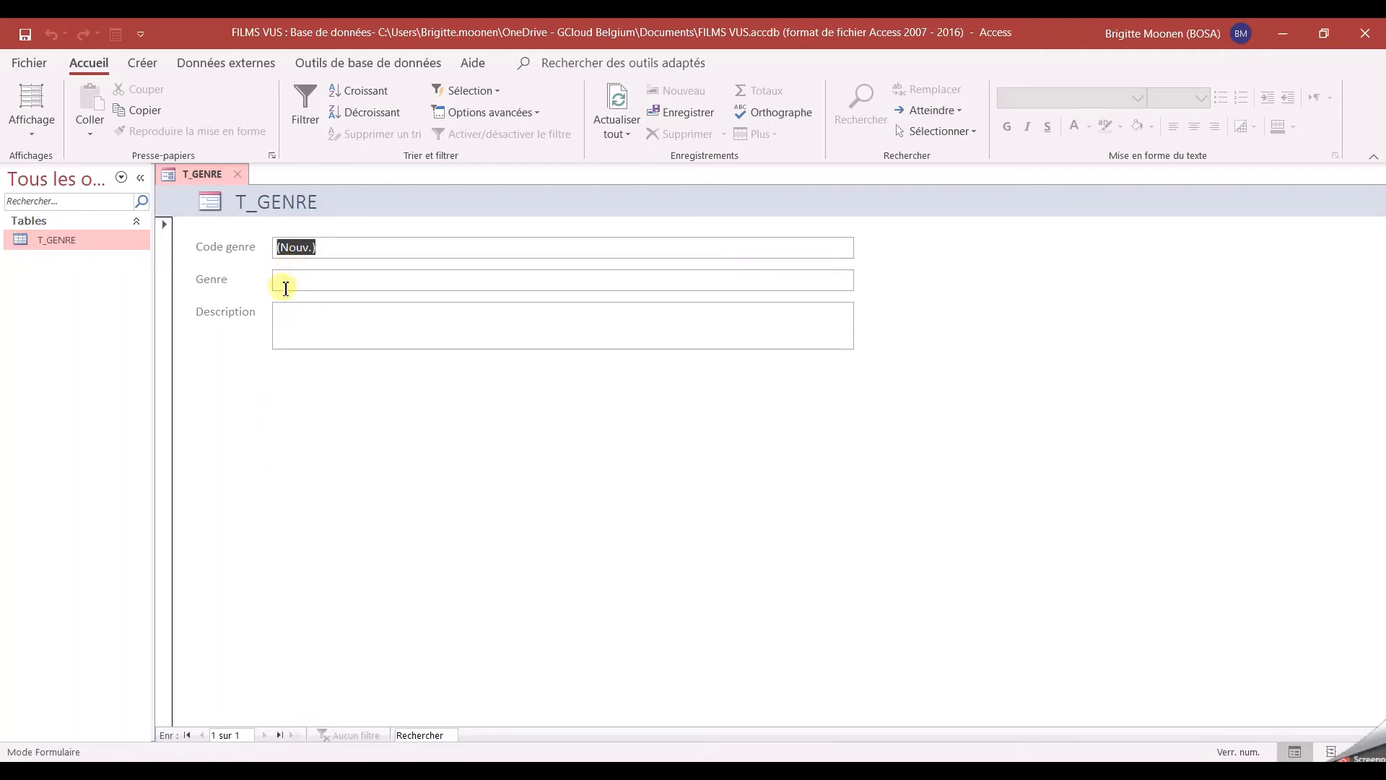
- Try to save a form record with Genre left empty and Description "hfdsjfhjd hsjh"
click(298, 322)
text(hfdsjfhjd hsjh)
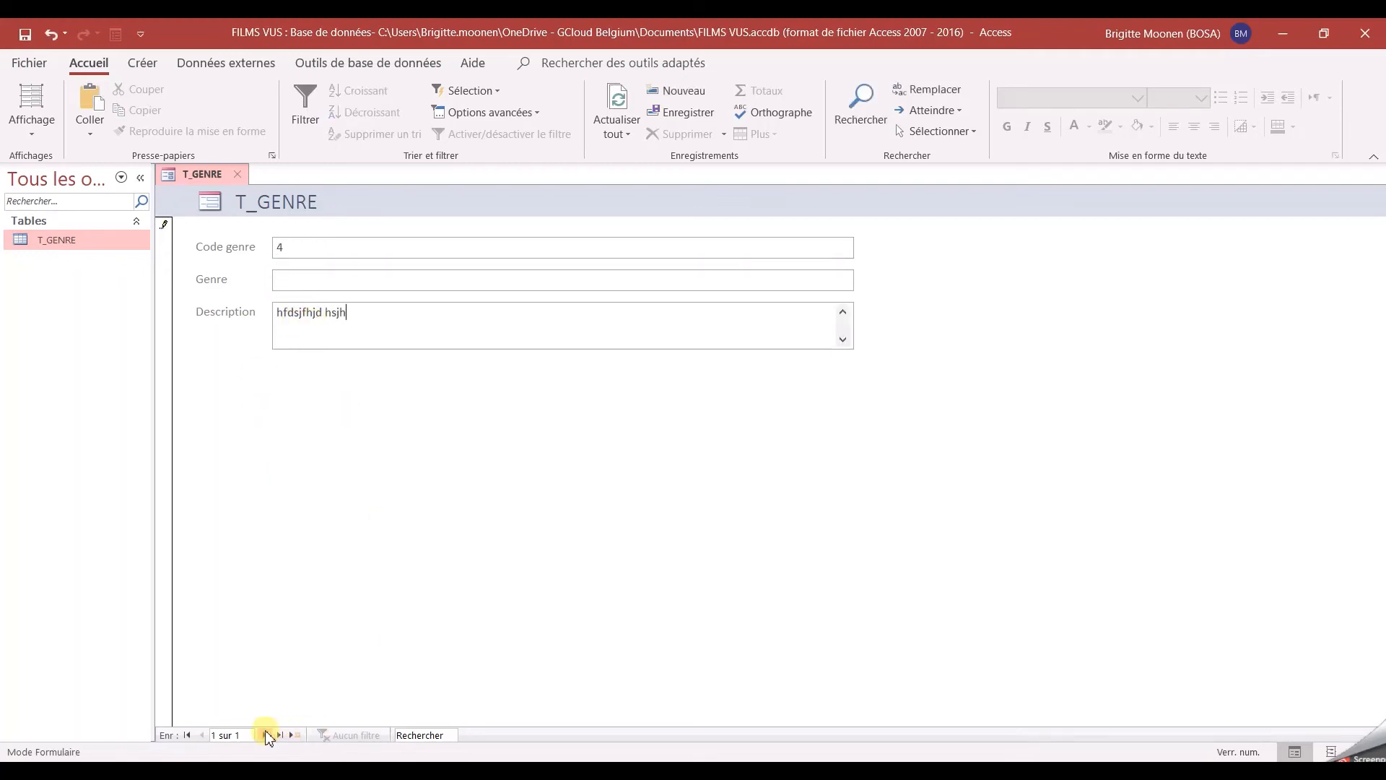
click(265, 734)
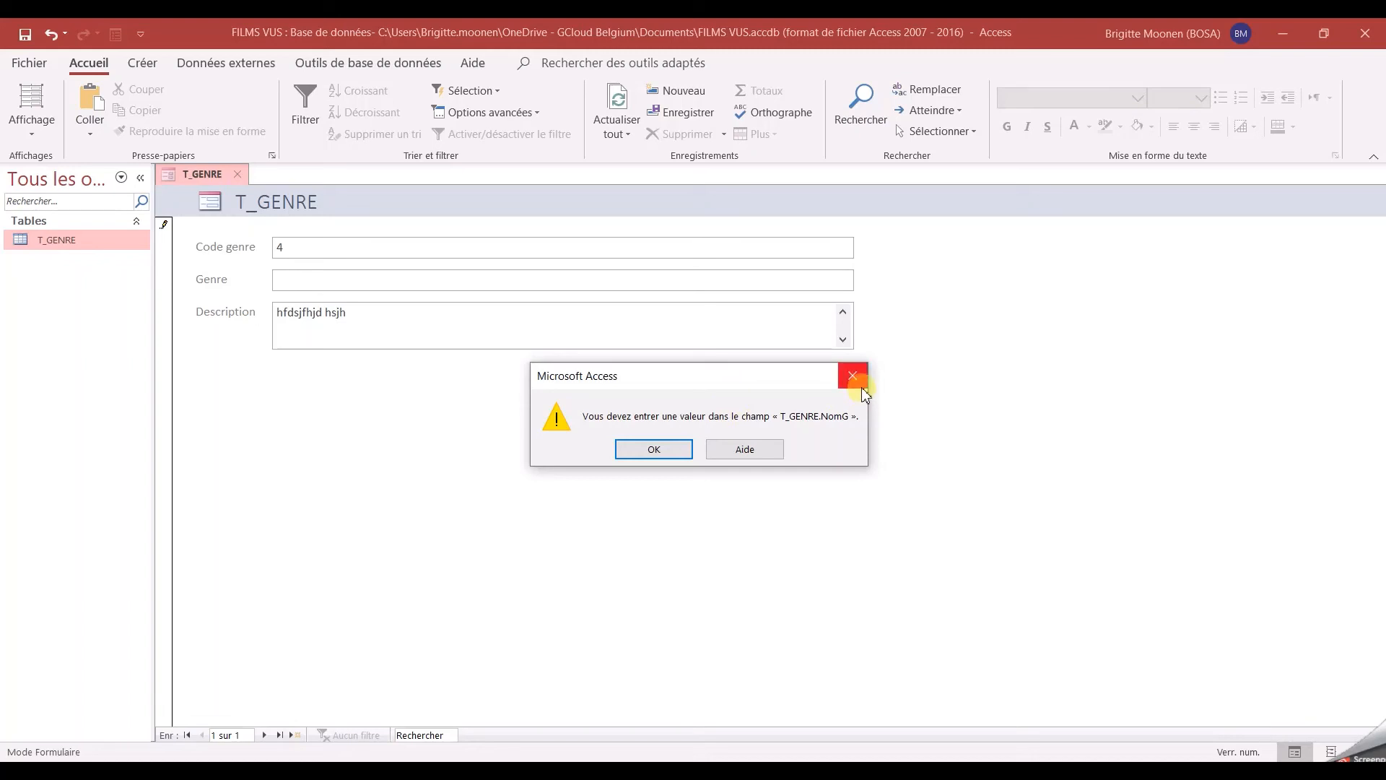
click(653, 450)
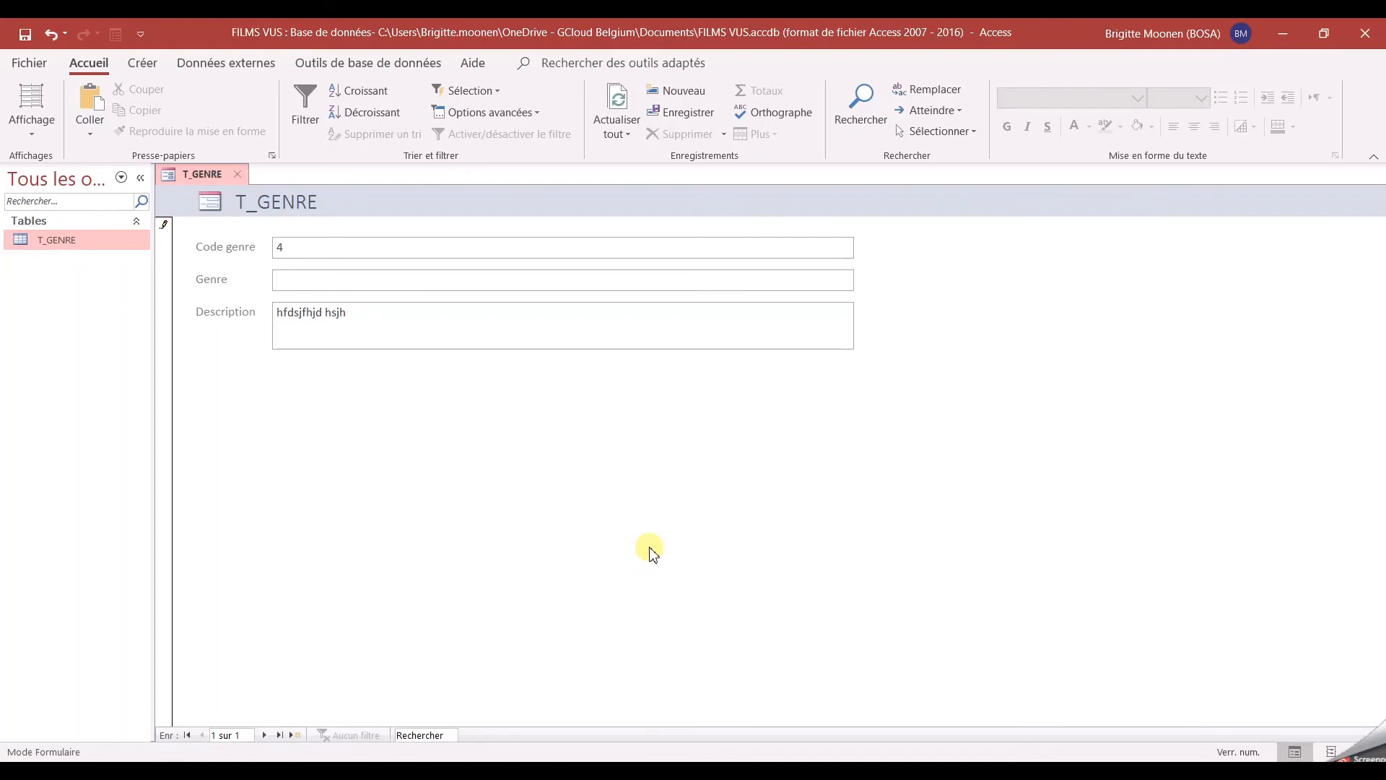
- Set the record's Genre to "drame", move on to a new record, and open the T_GENRE table
text(Drame)
key(Escape)
text(drame)
key(Tab)
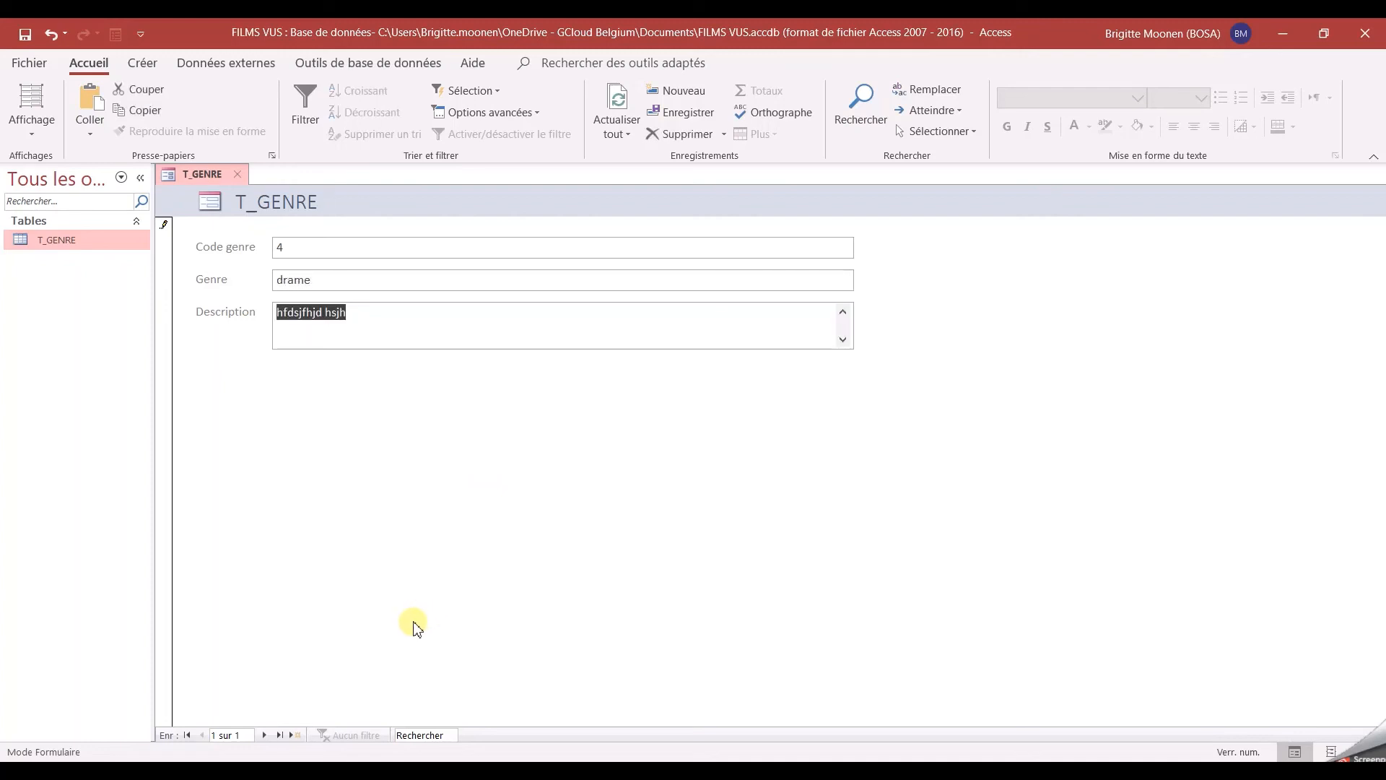
click(267, 735)
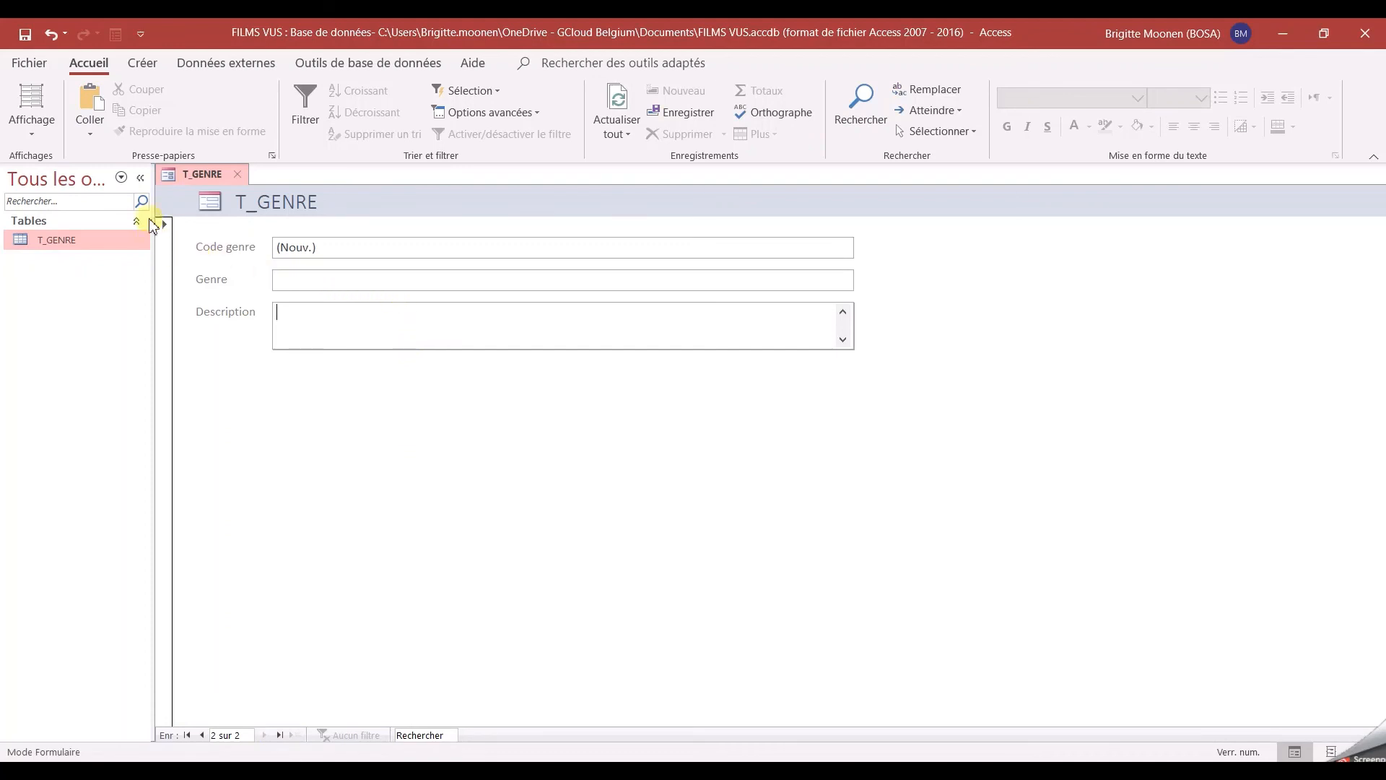
double_click(51, 238)
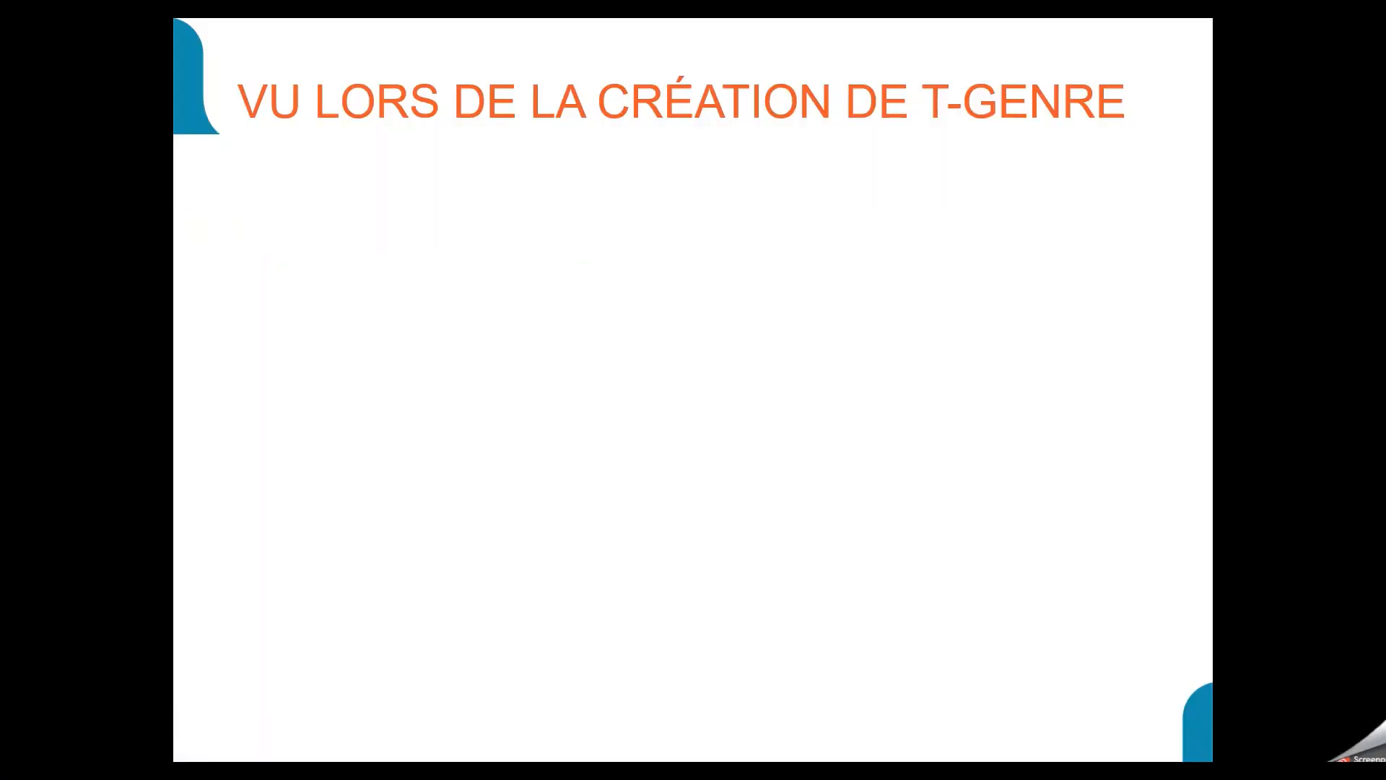
click(825, 446)
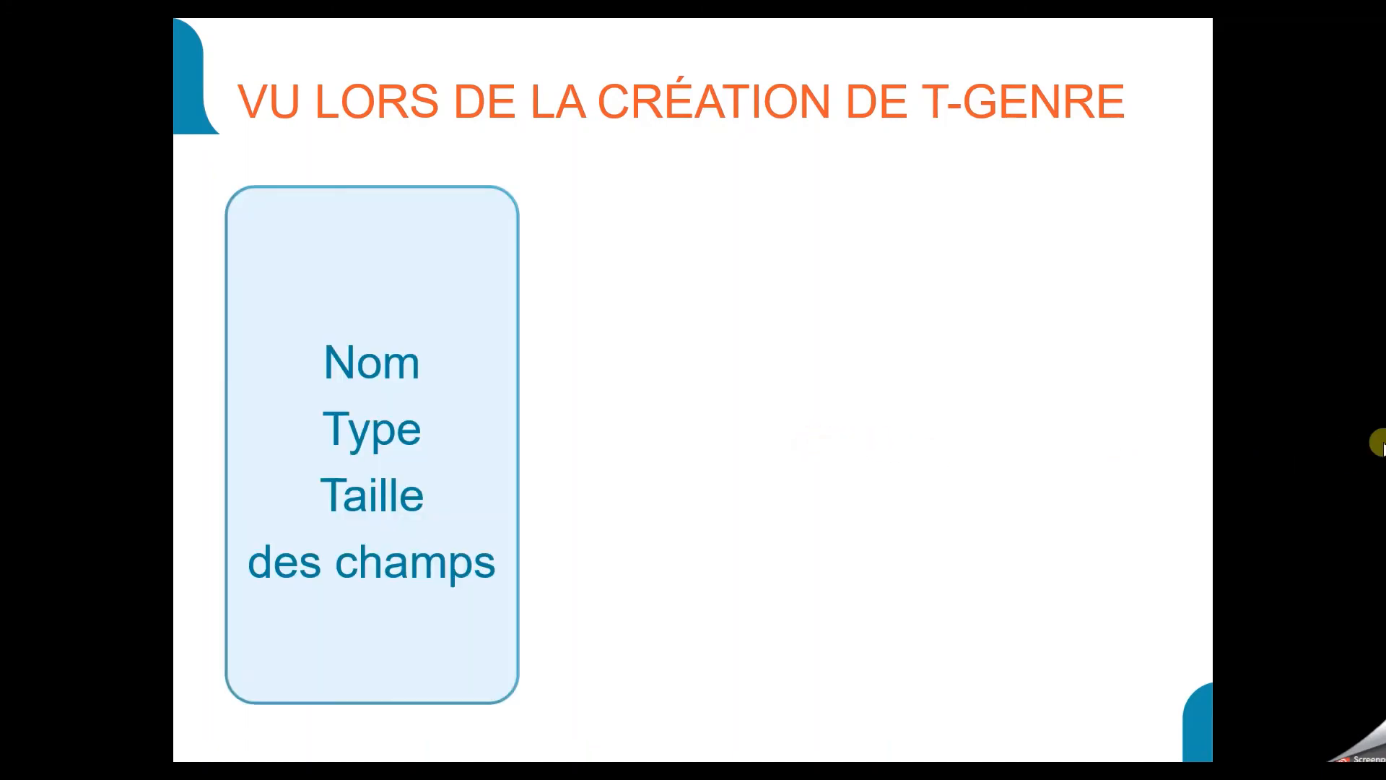